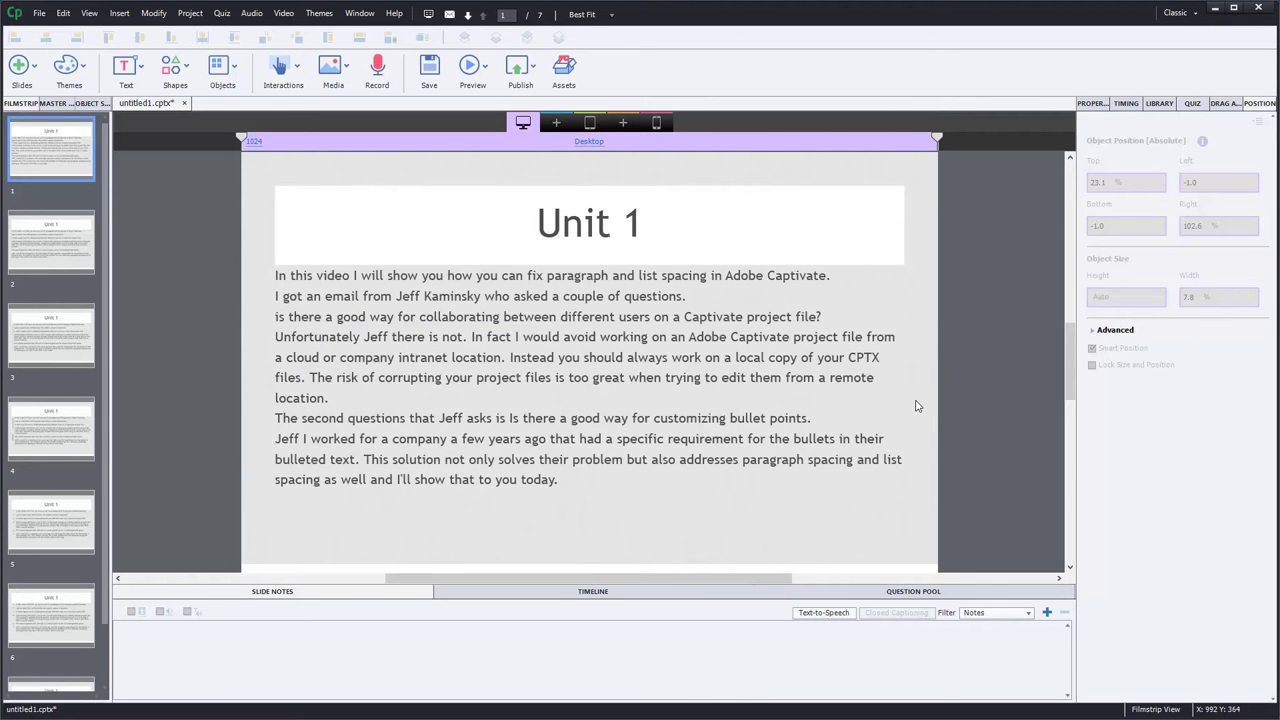
Select the Unit 1 intro caption and add an empty line between each of its paragraphs.
click(773, 360)
click(1090, 105)
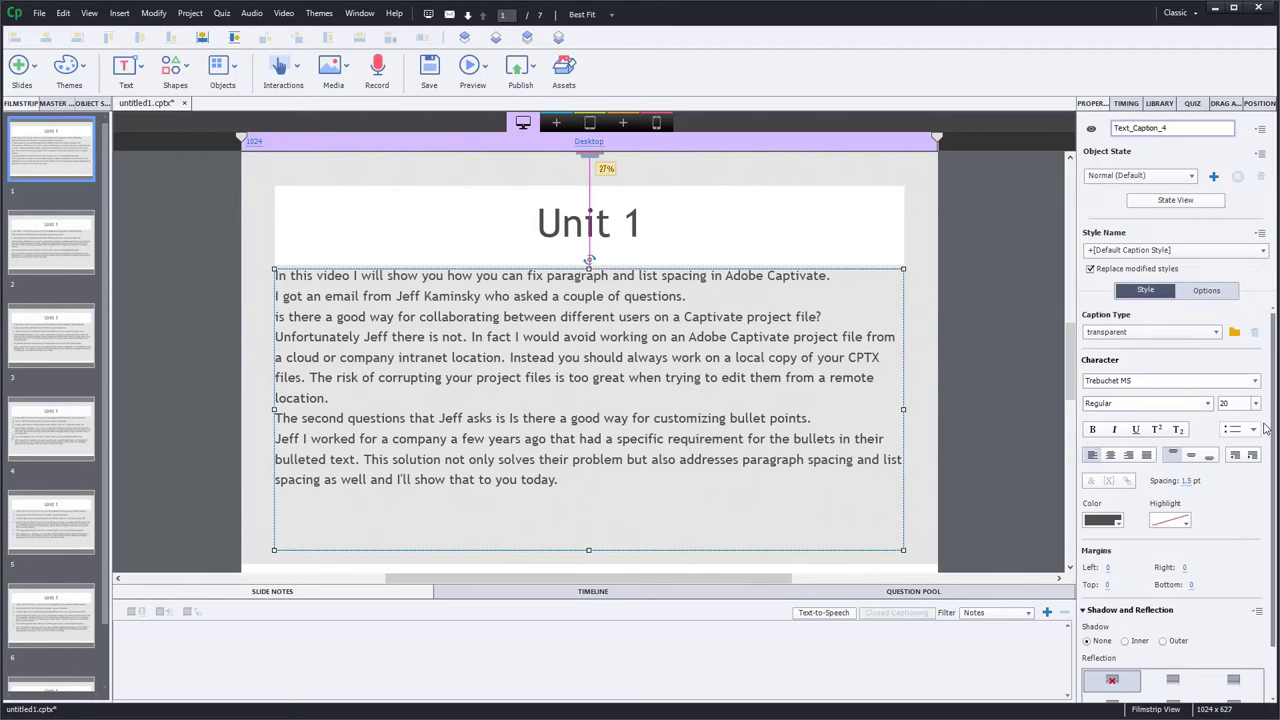
click(1256, 430)
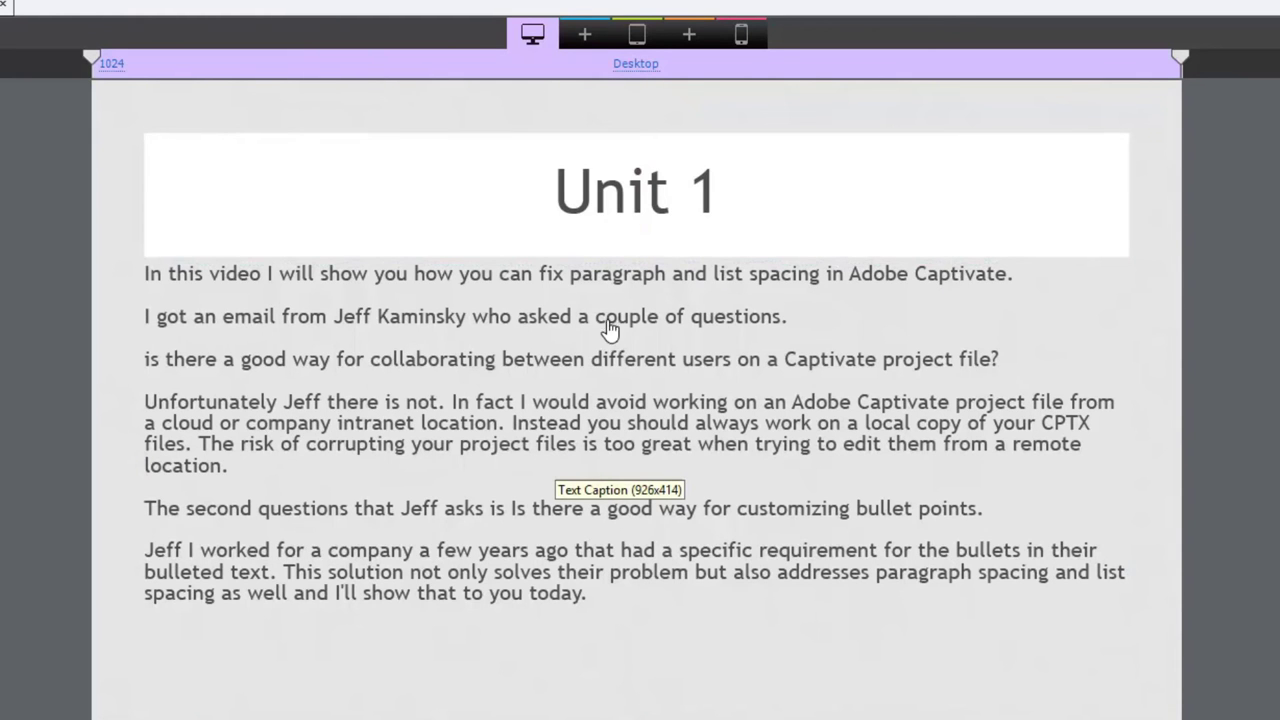
Apply bullets to every line of the Unit 1 caption, including the empty spacer lines.
click(250, 428)
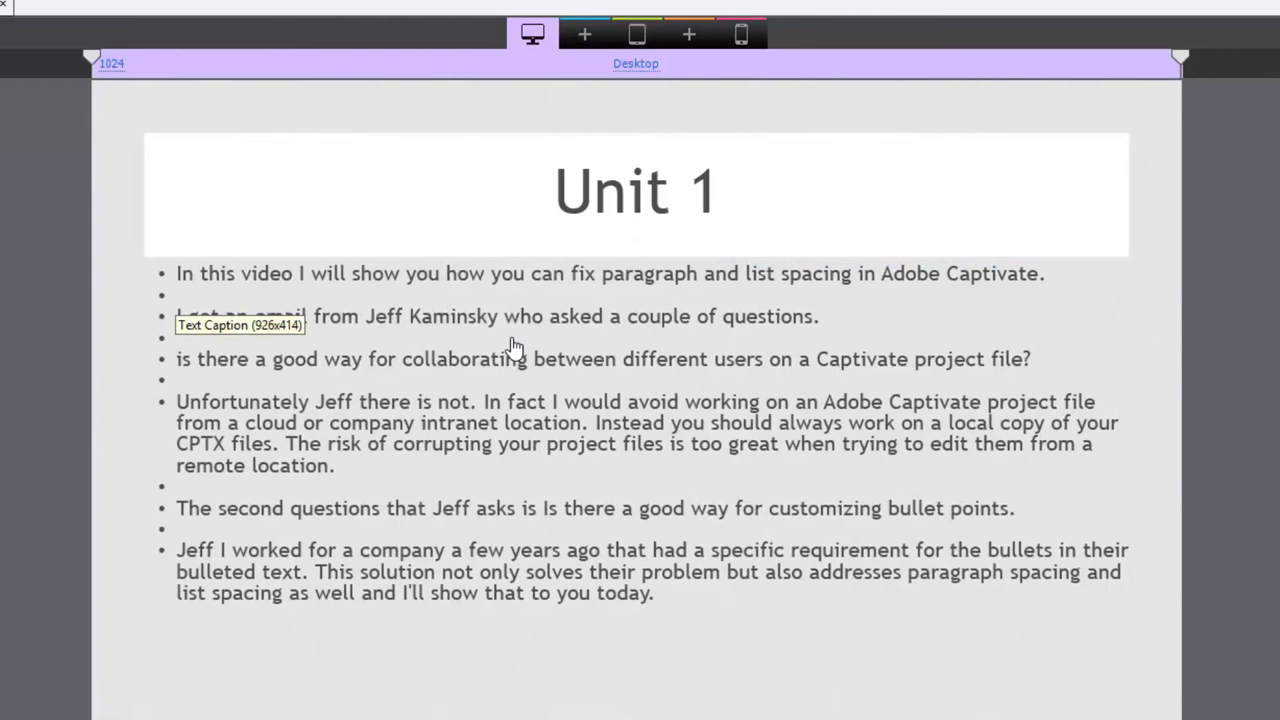
Change the list style on the first three empty spacer lines of the caption.
double_click(200, 295)
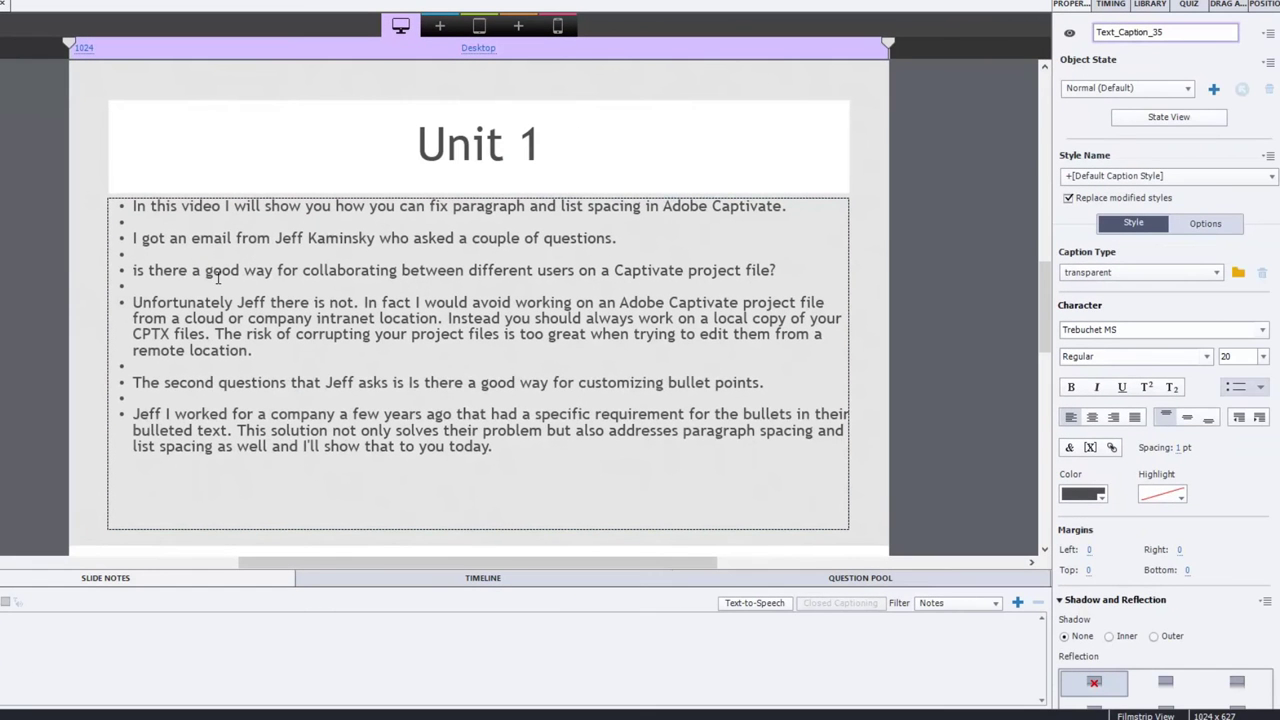
click(1240, 390)
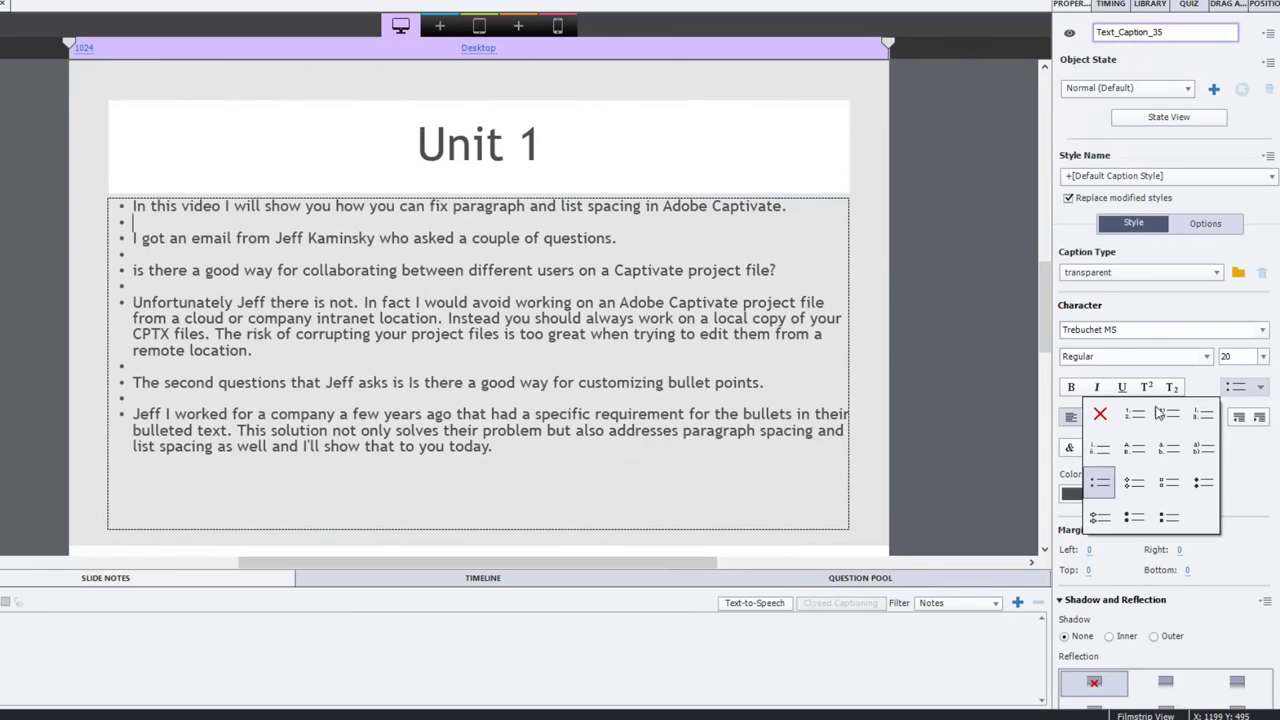
click(1100, 418)
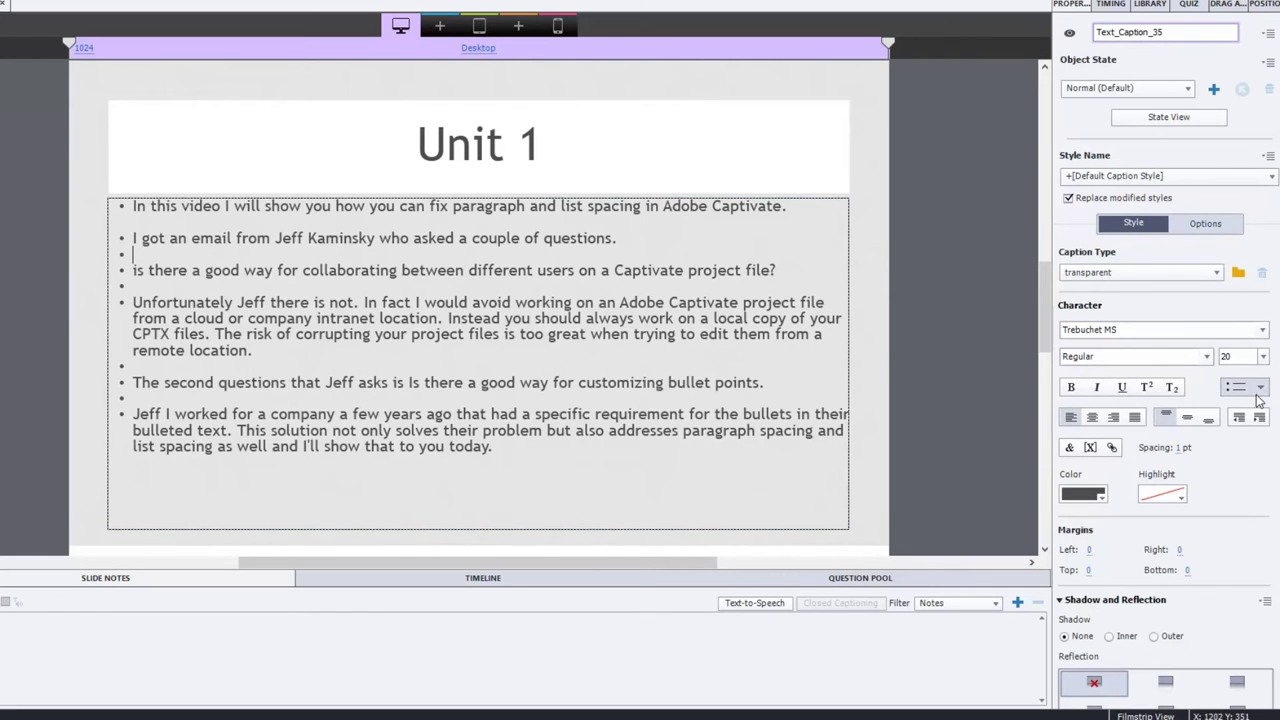
click(1258, 388)
click(1103, 418)
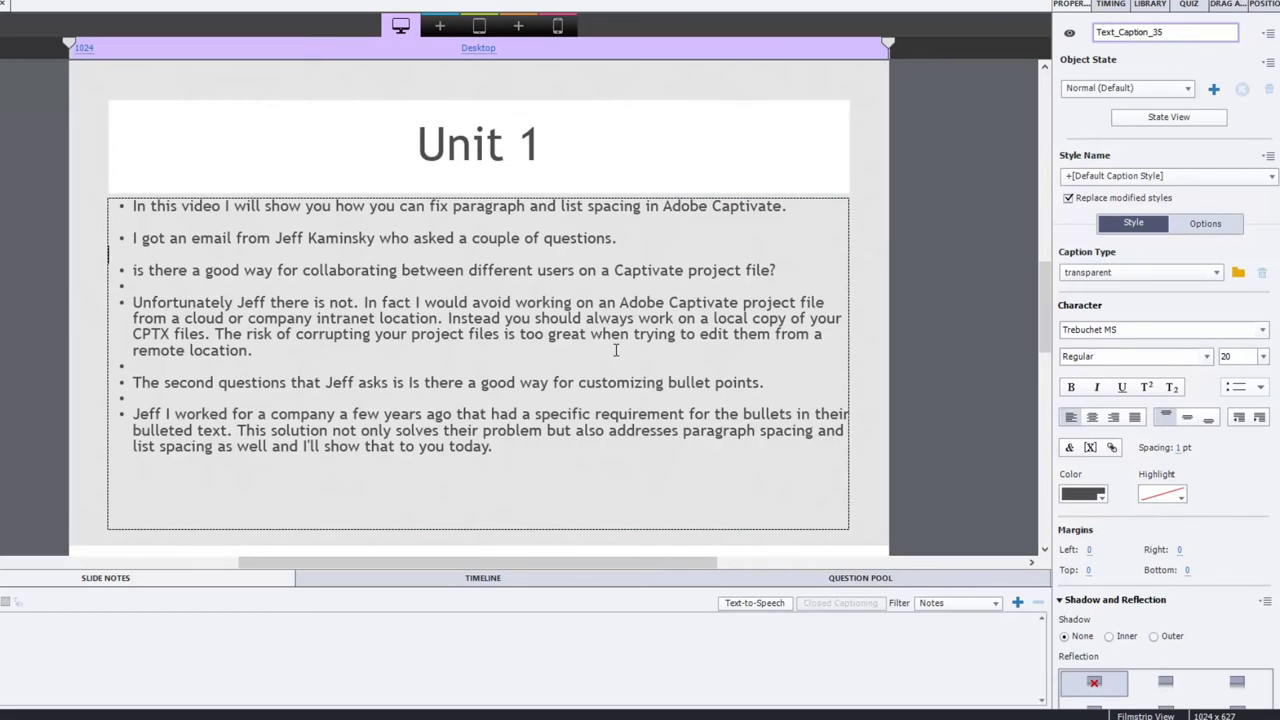
click(178, 288)
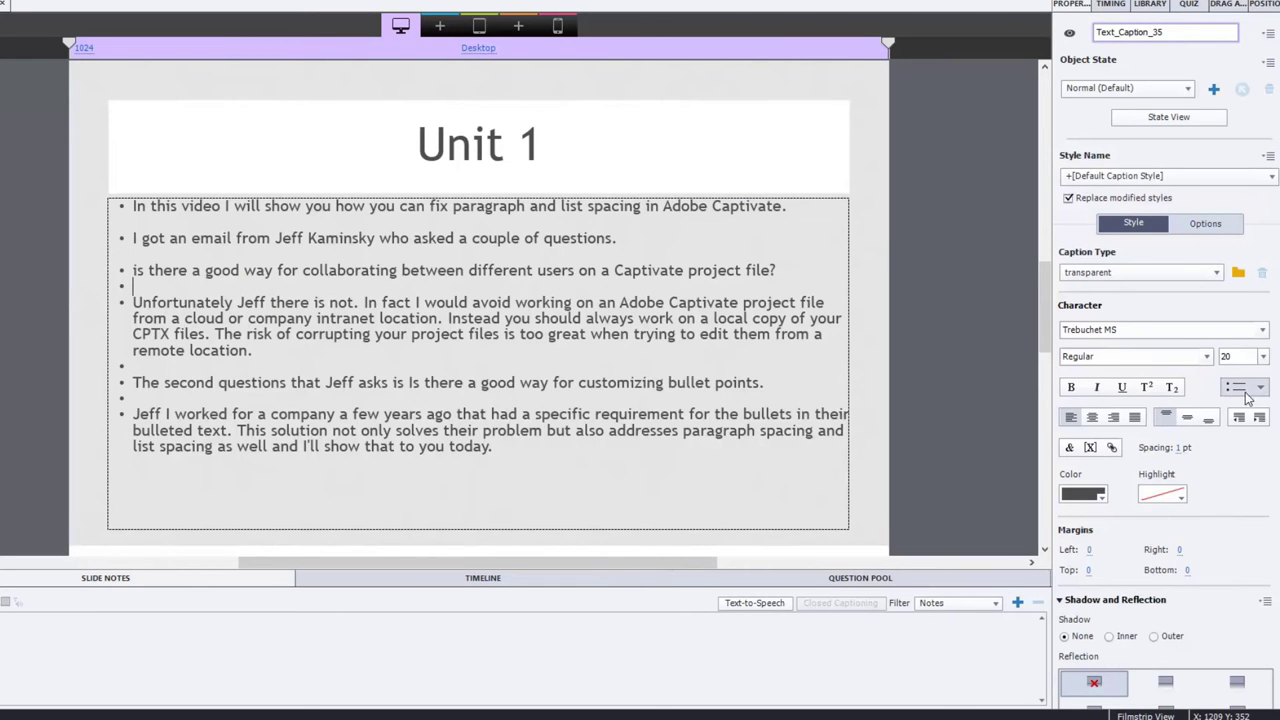
click(1247, 395)
click(1106, 420)
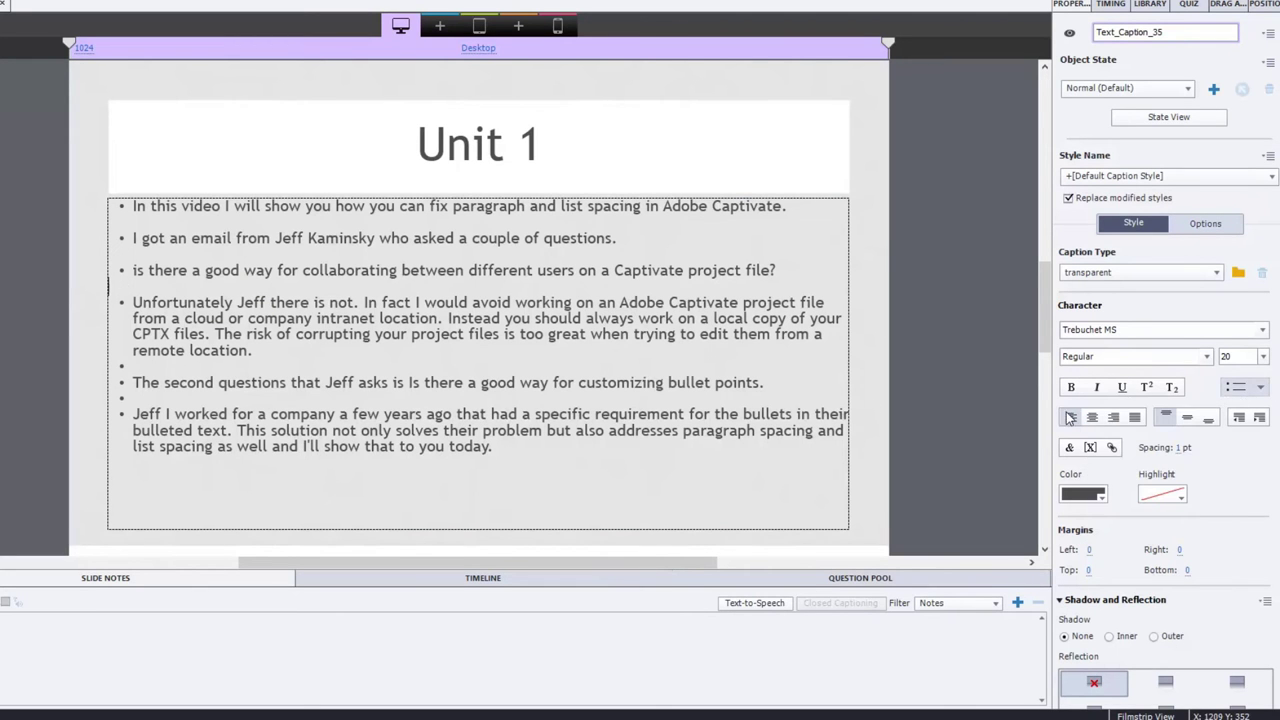
Change the last two empty lines too, leaving the caption numbered 1 to 11.
click(244, 366)
click(1256, 388)
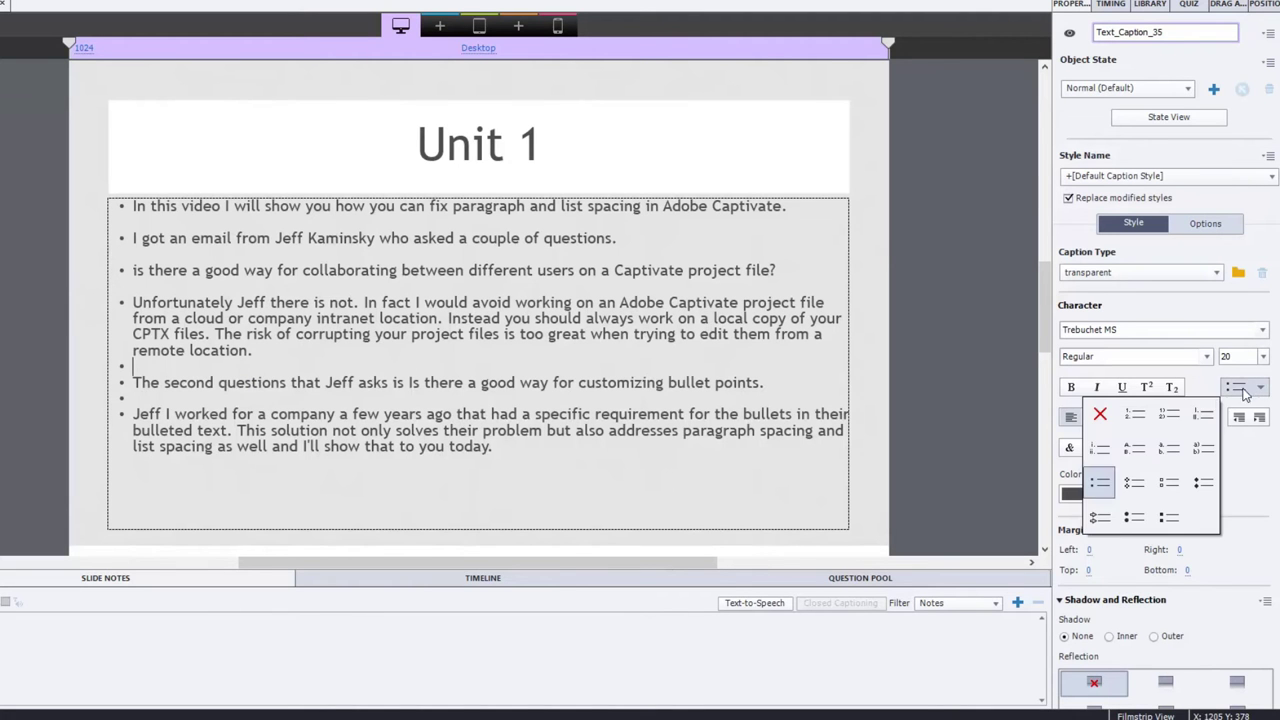
click(1101, 415)
click(226, 400)
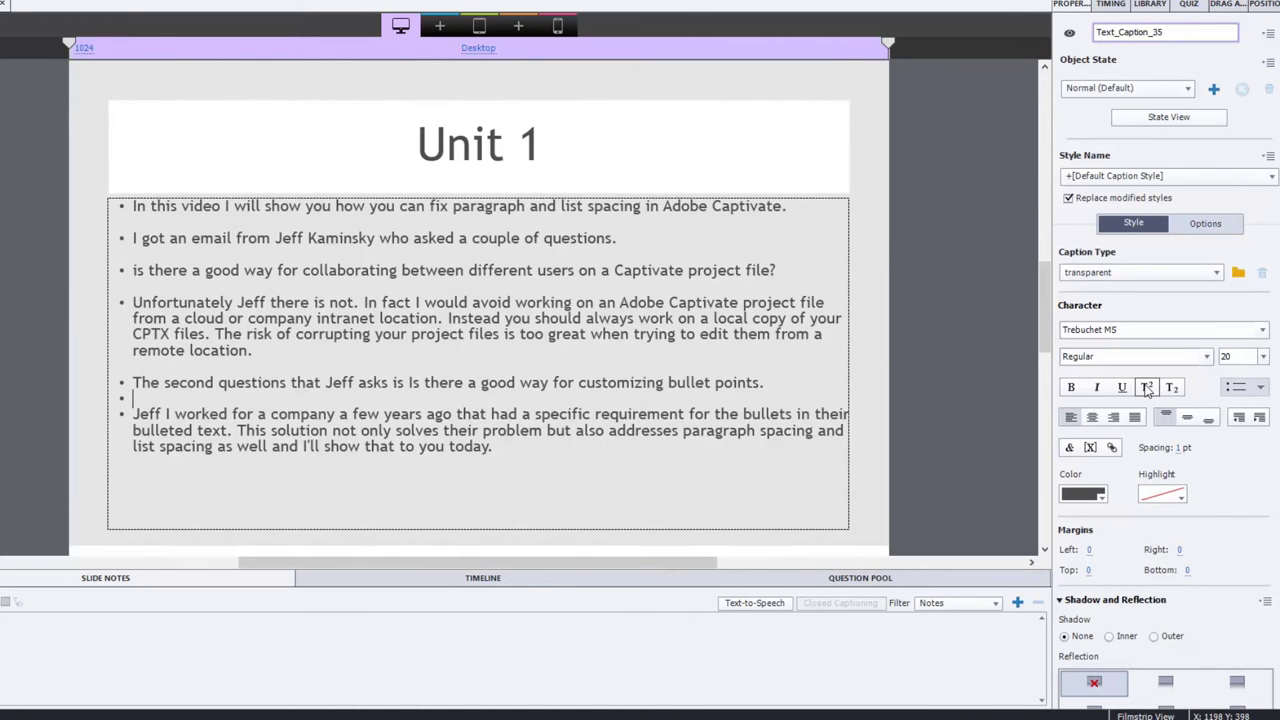
click(1258, 388)
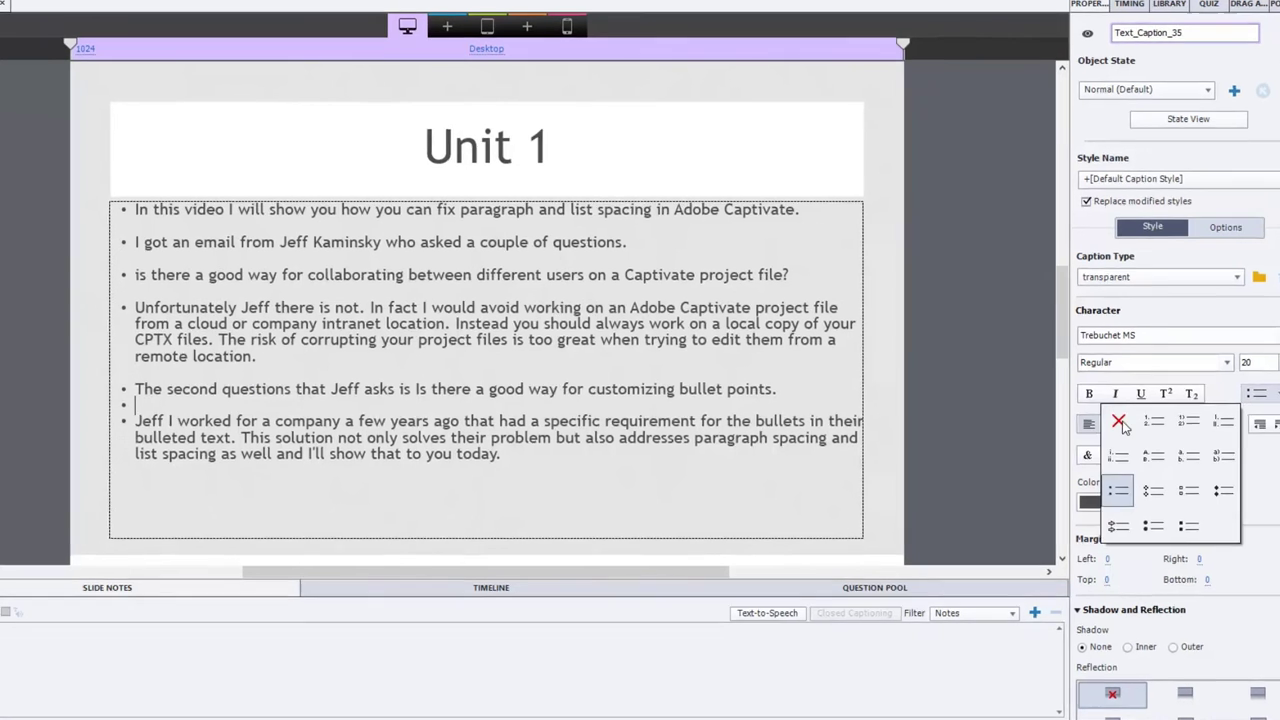
click(1119, 422)
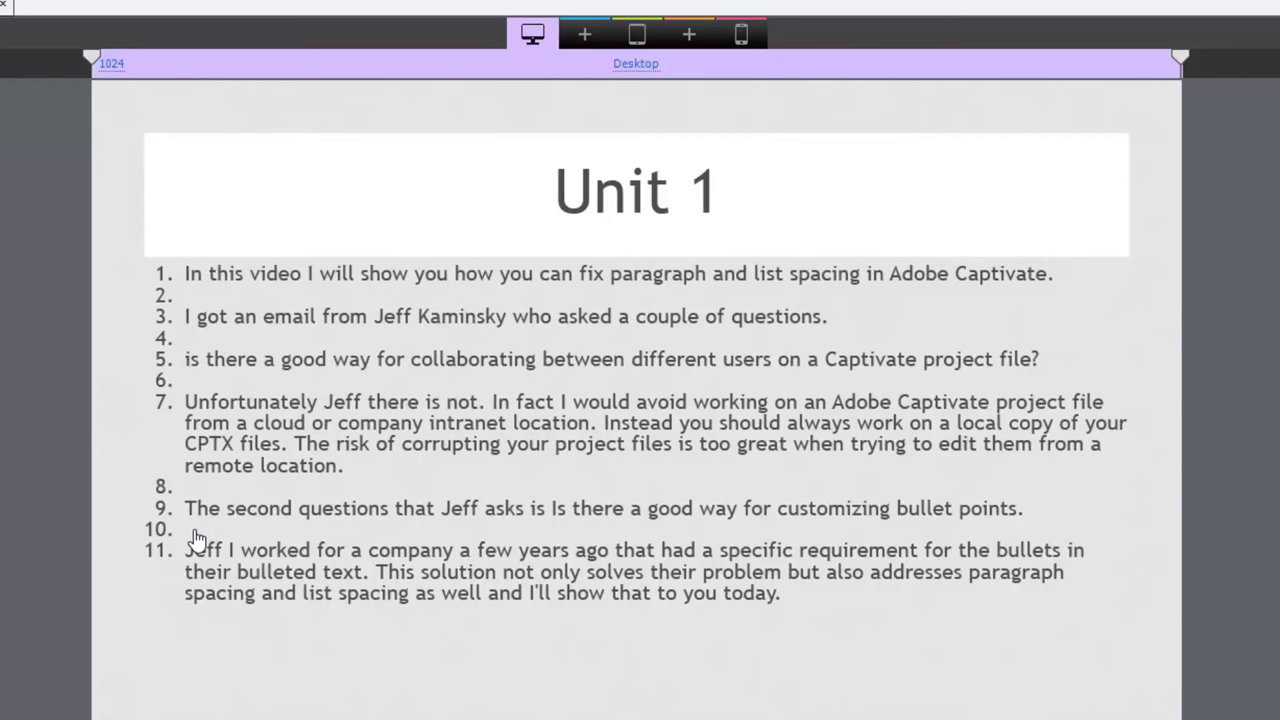
Remove the numbers from every blank spacer line so the six paragraphs read 1 to 6.
double_click(197, 293)
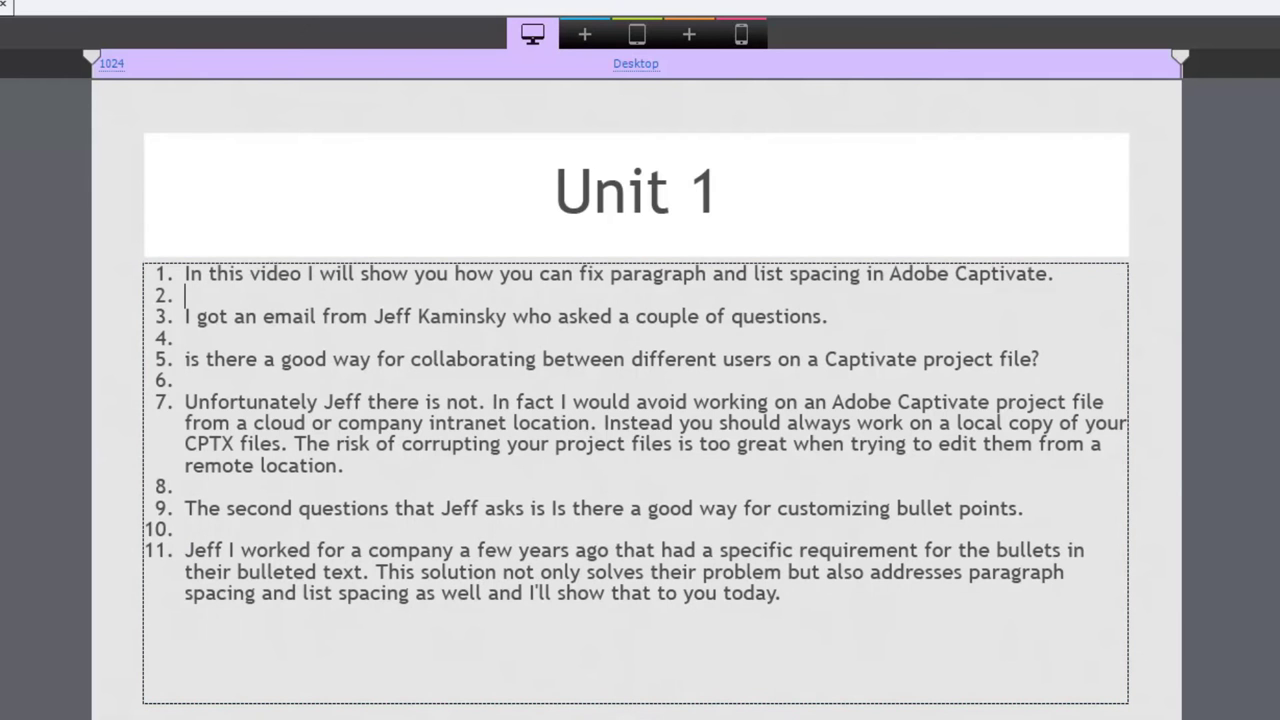
key(BackSpace)
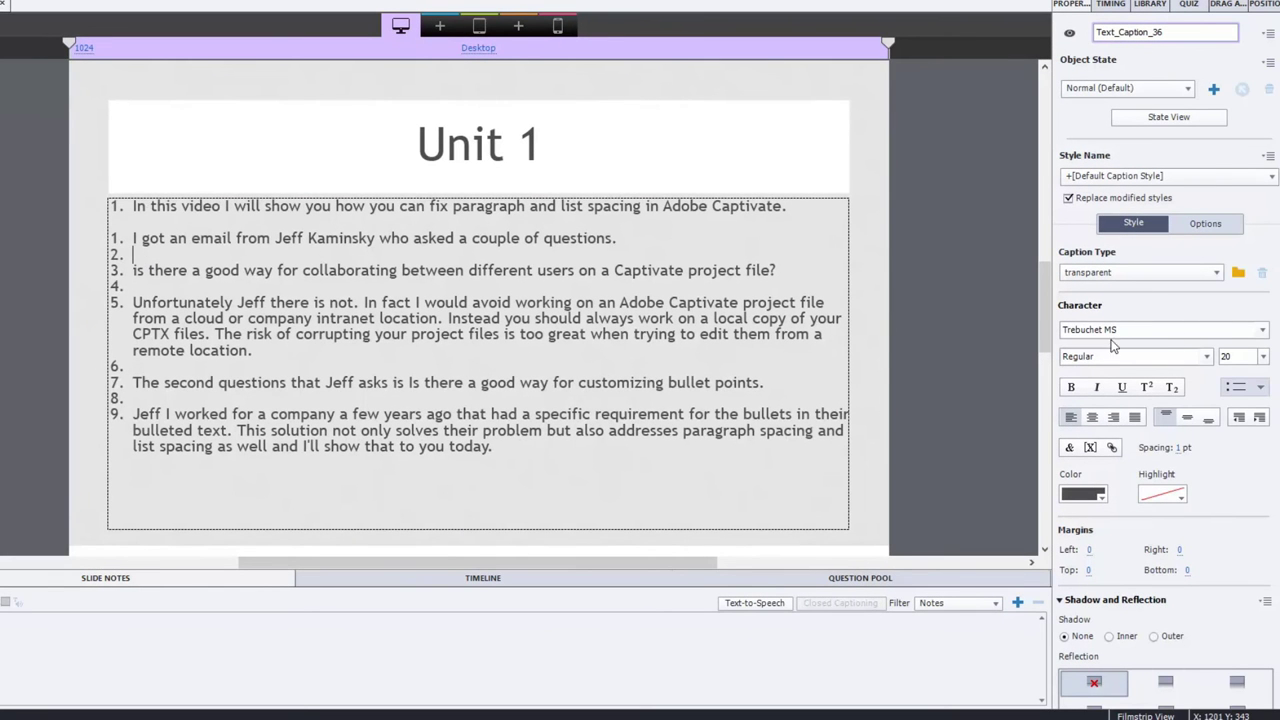
click(1252, 388)
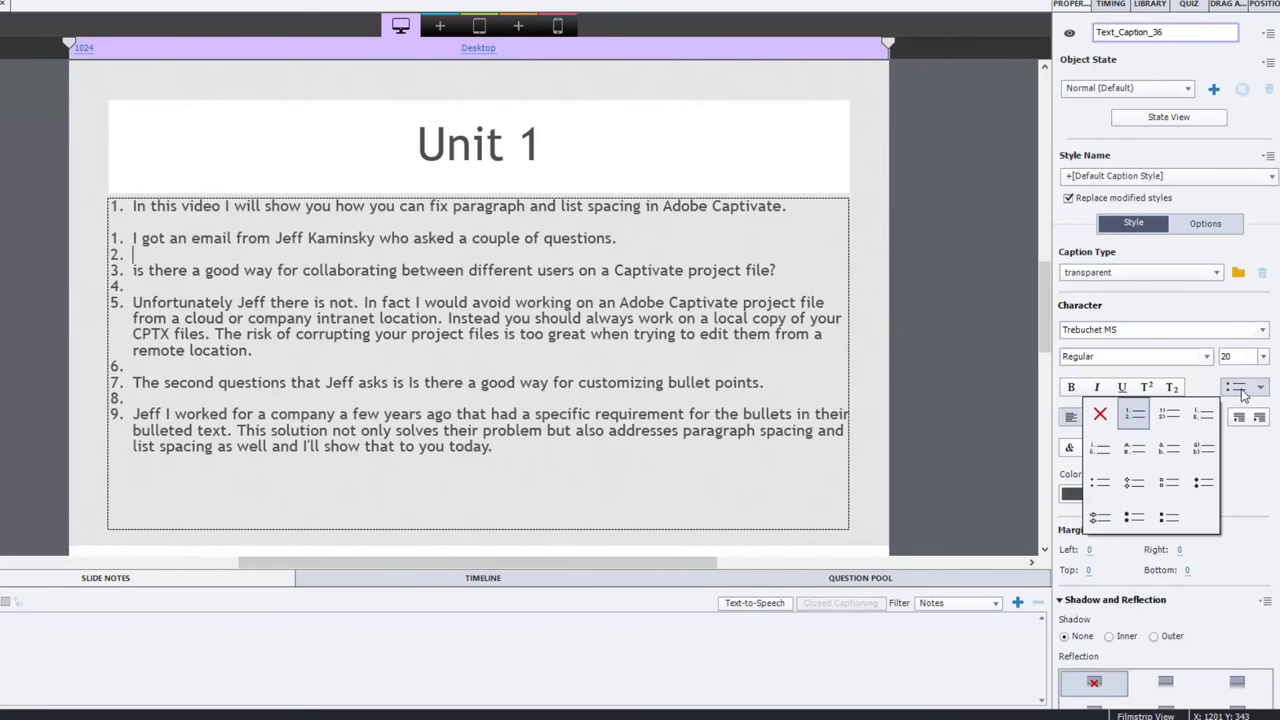
click(1112, 418)
key(BackSpace)
key(Down)
key(Down)
click(1248, 391)
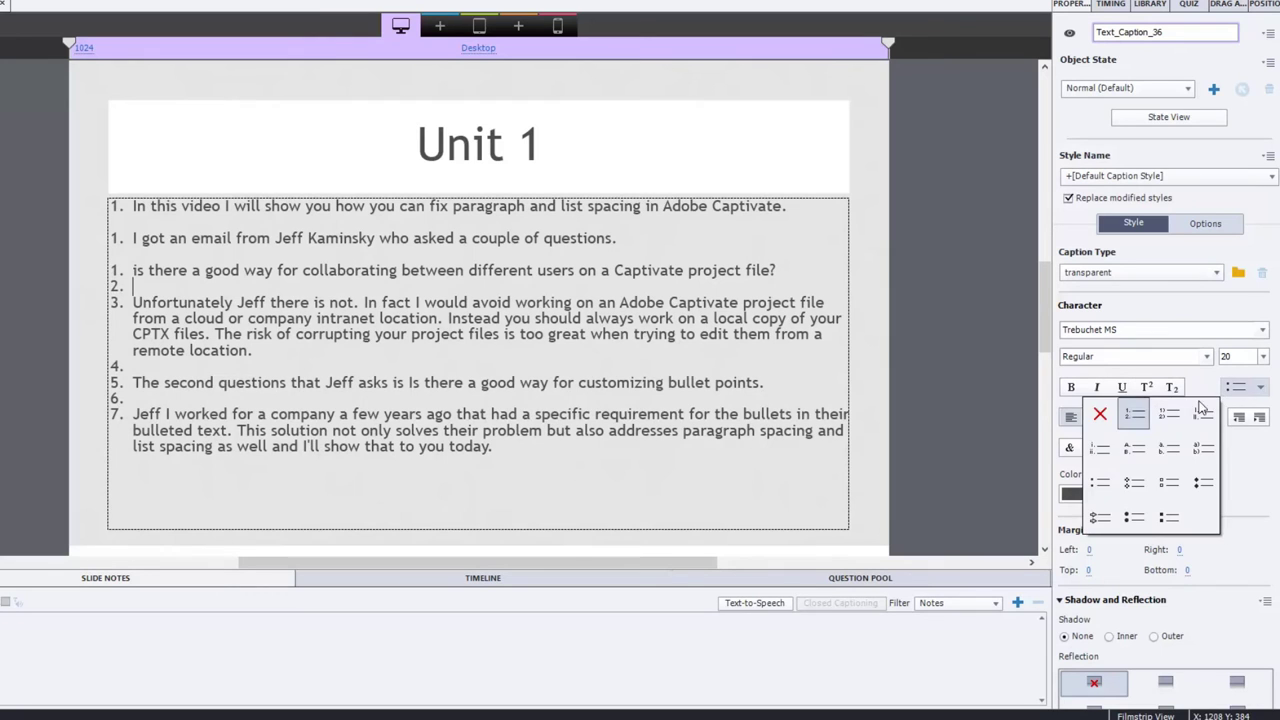
click(1112, 420)
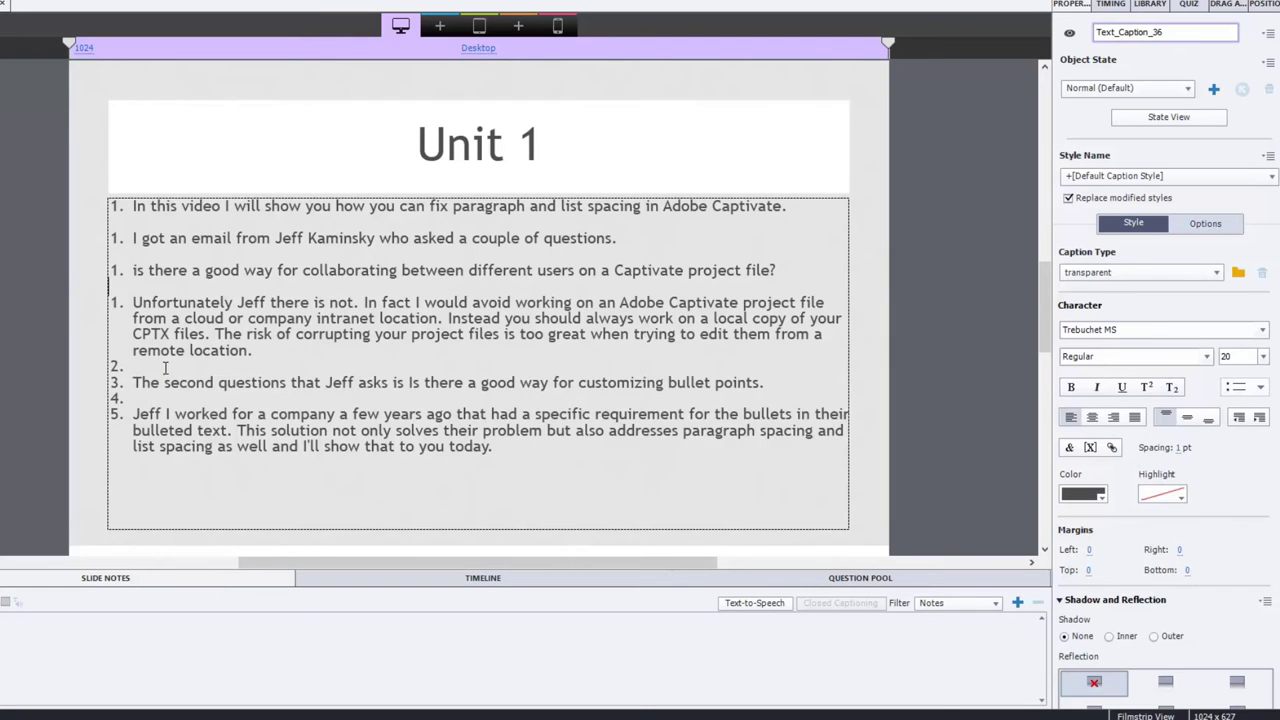
click(1250, 388)
click(1112, 418)
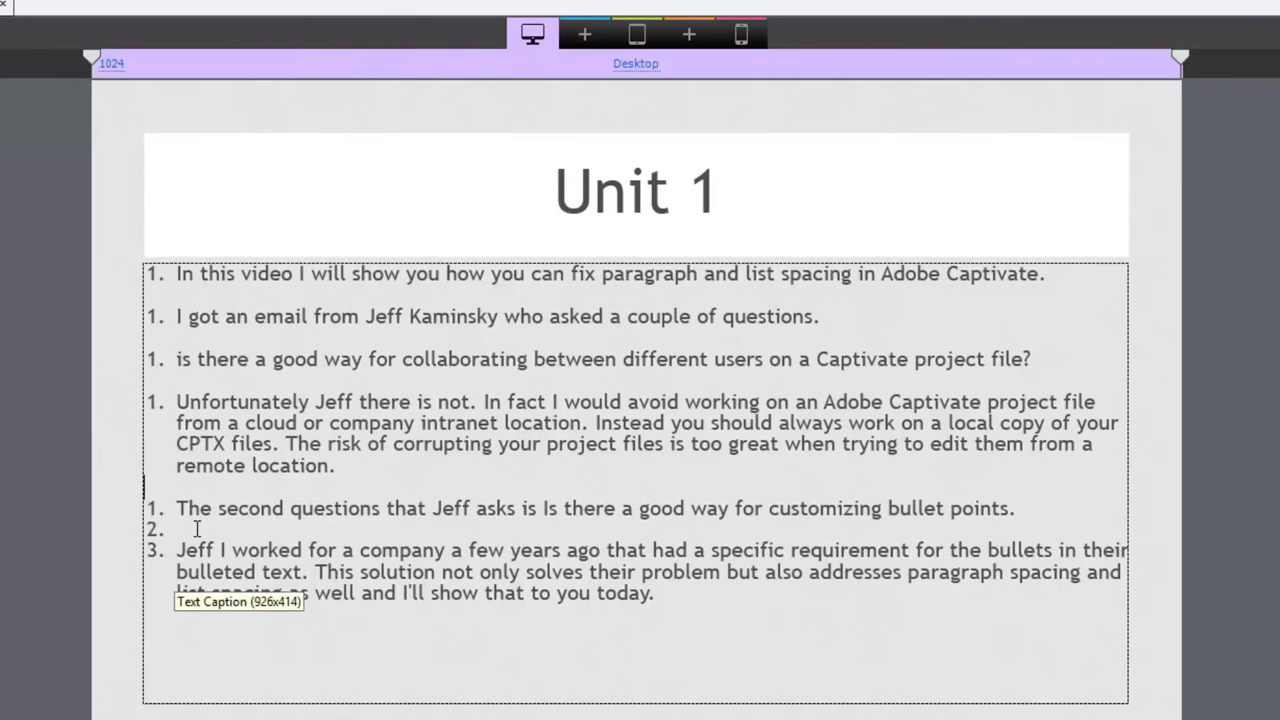
click(197, 528)
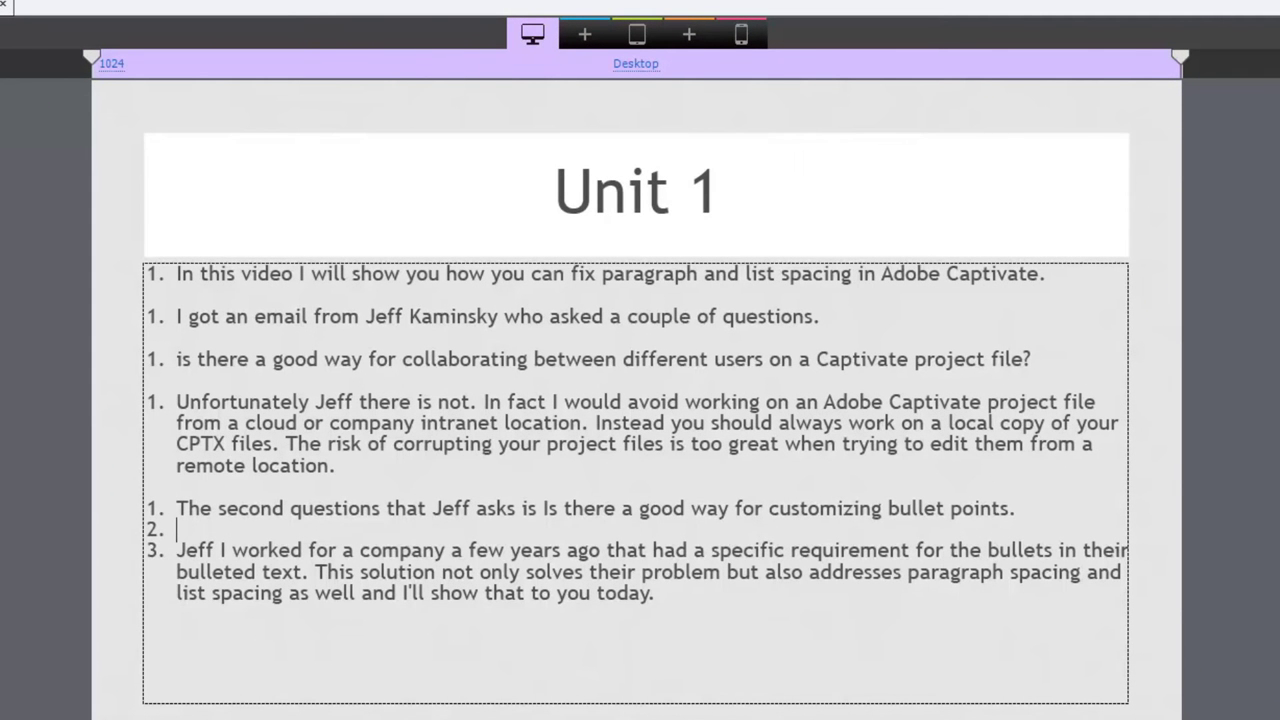
key(BackSpace)
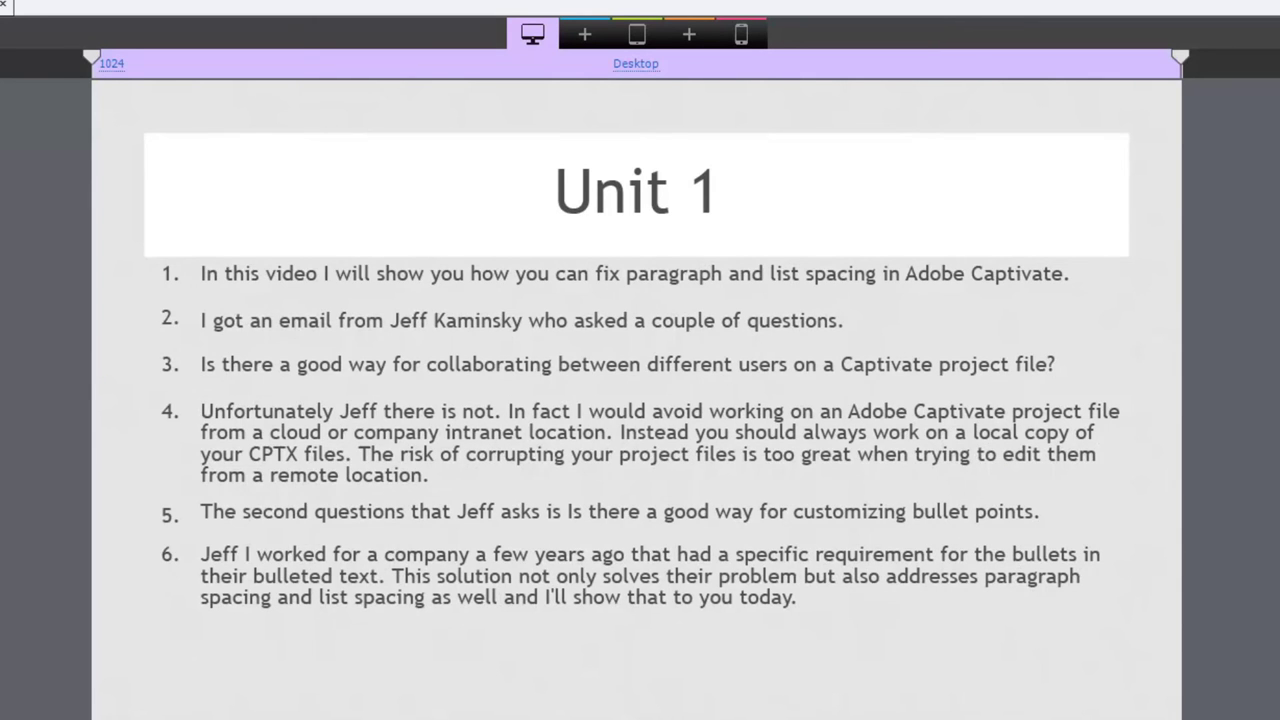
Check the six numbered item captions and increase the space above item 1 to 2%.
click(230, 278)
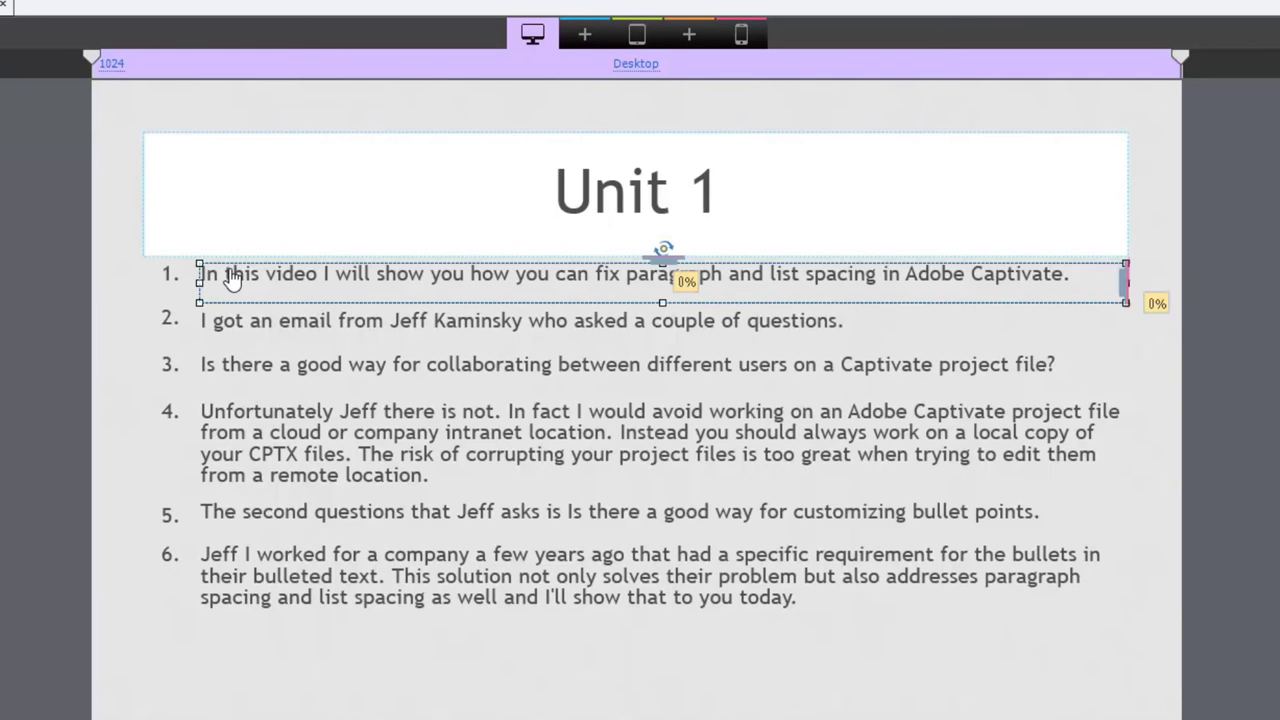
click(632, 333)
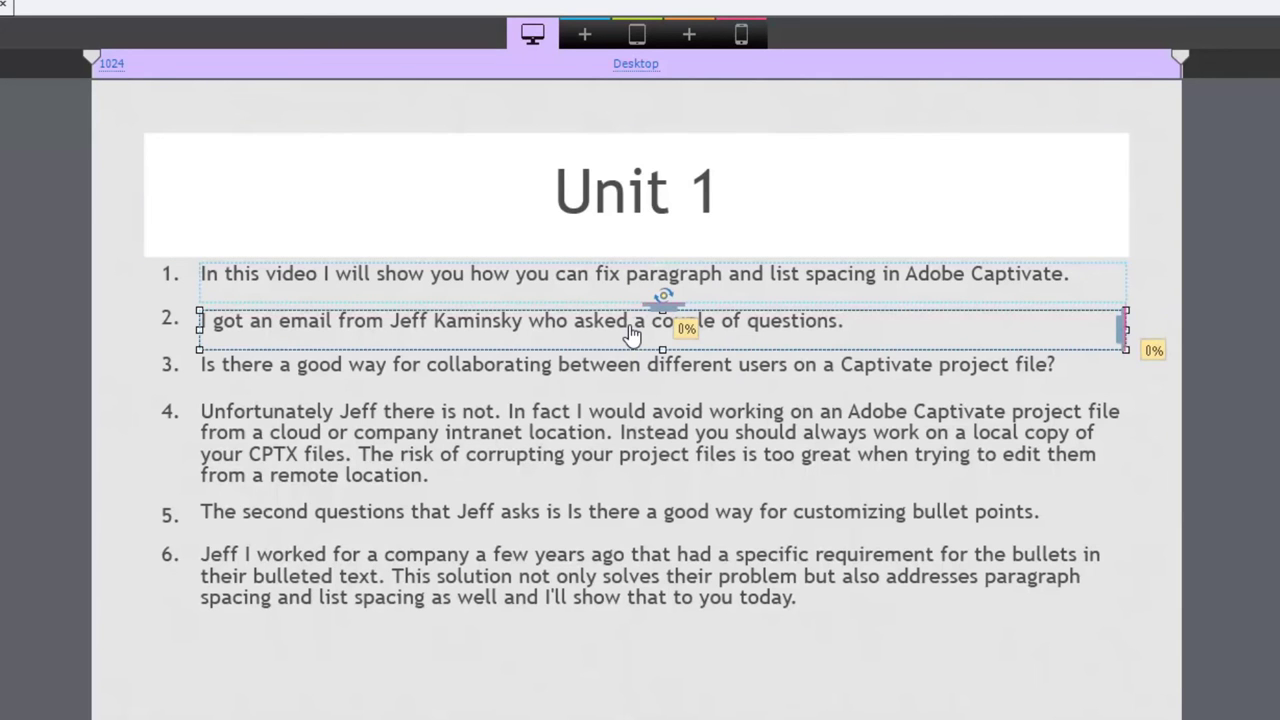
click(636, 375)
click(652, 428)
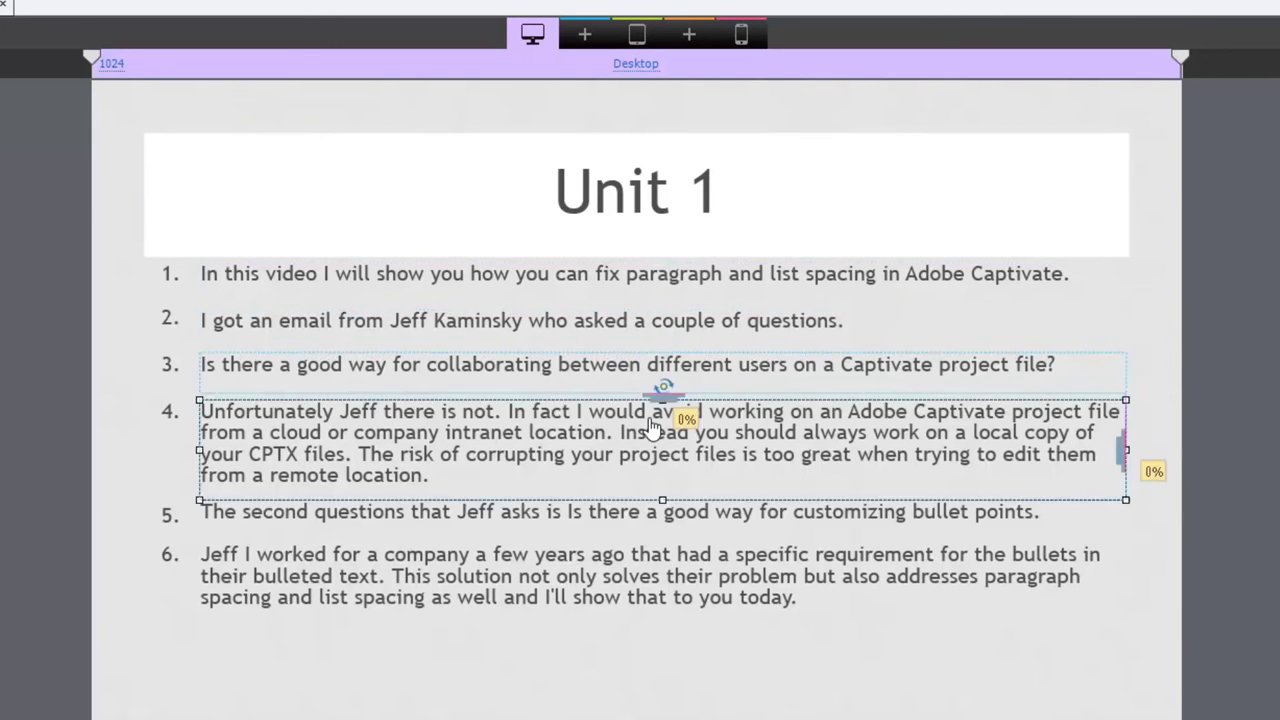
click(673, 526)
click(680, 566)
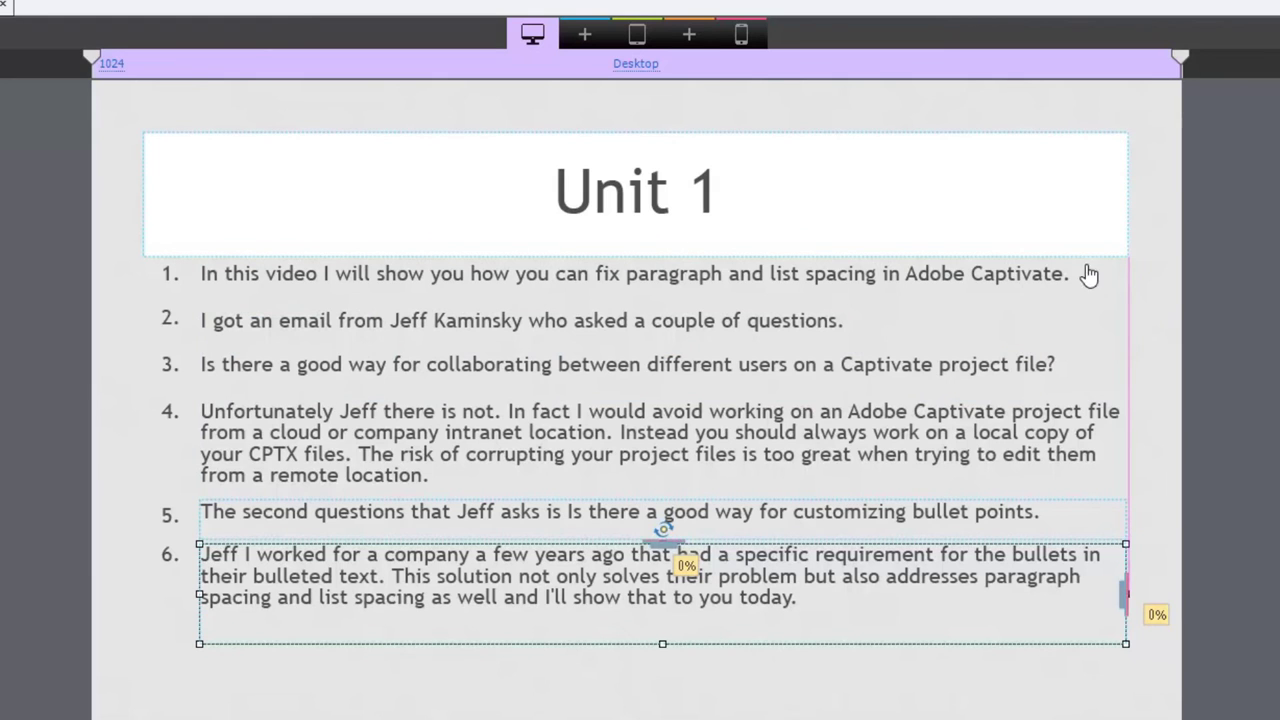
click(836, 285)
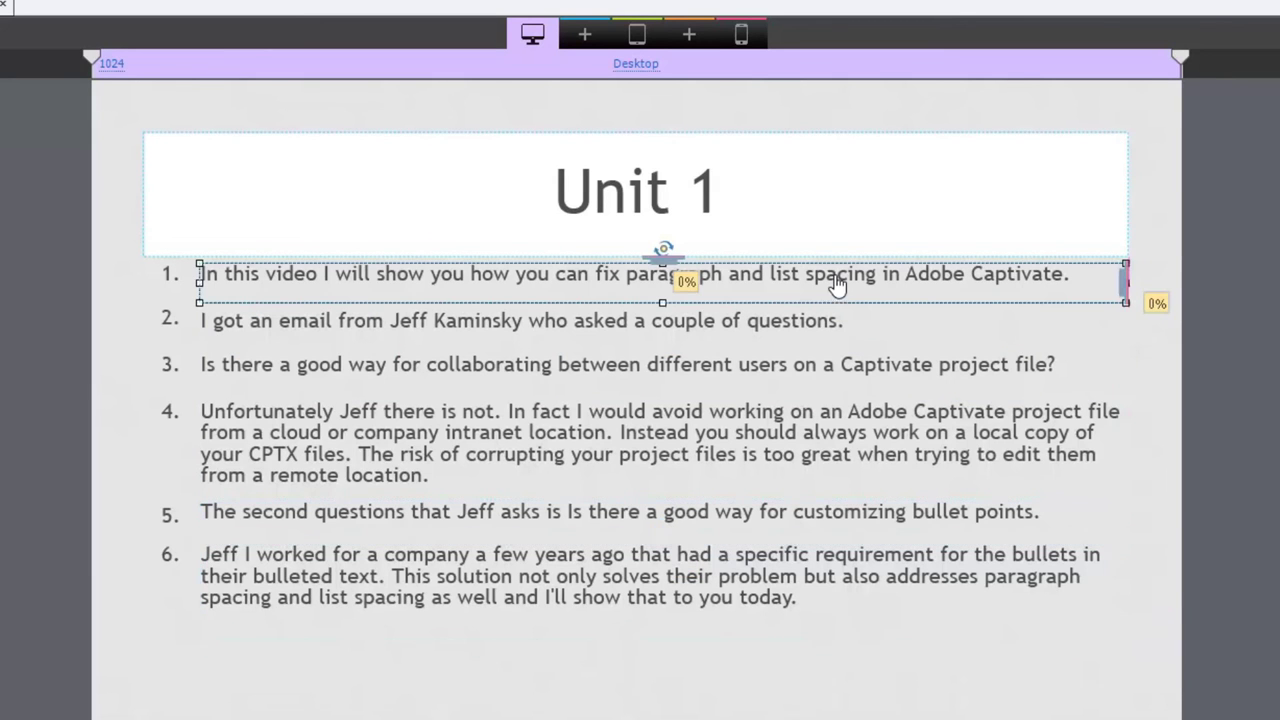
drag(663, 258, 663, 245)
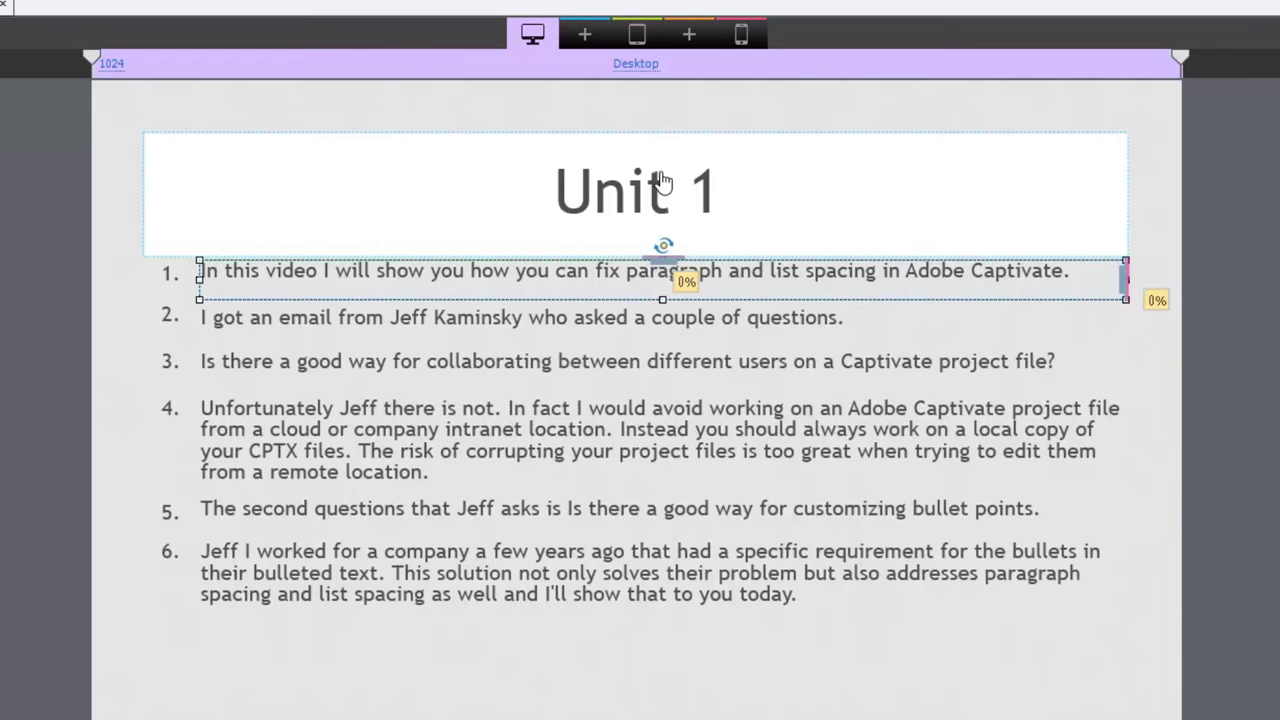
click(670, 330)
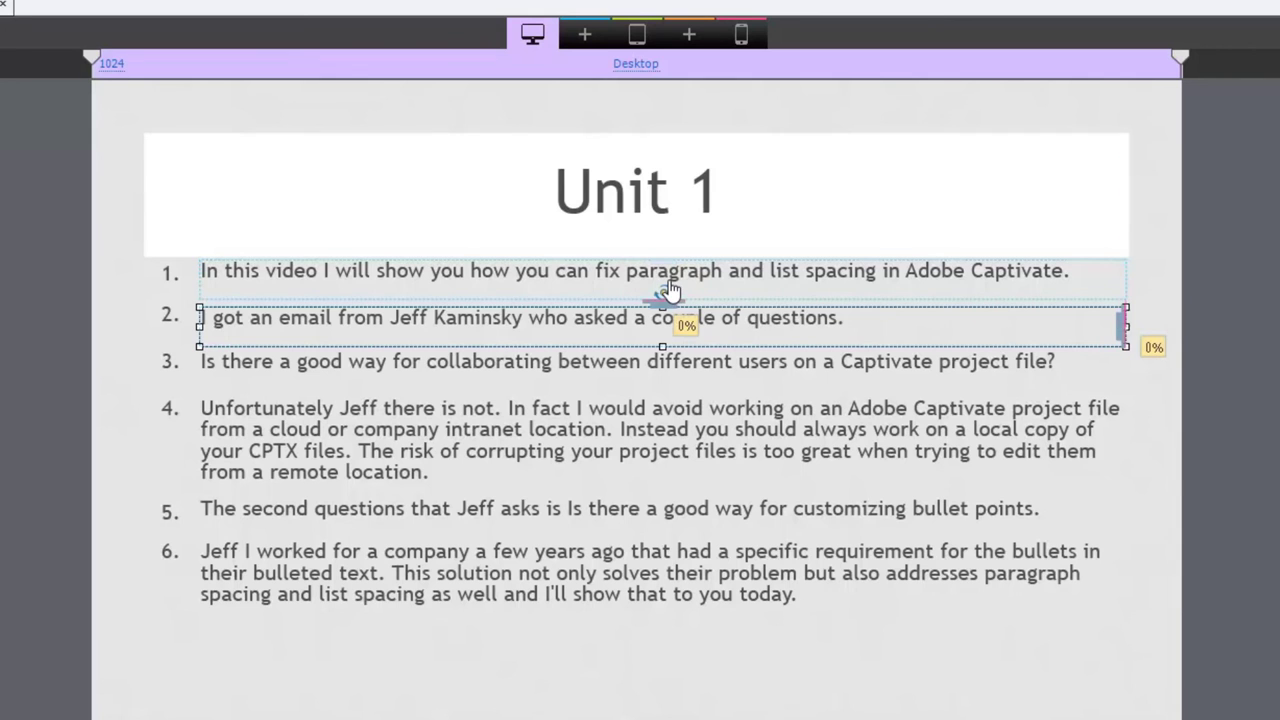
click(669, 372)
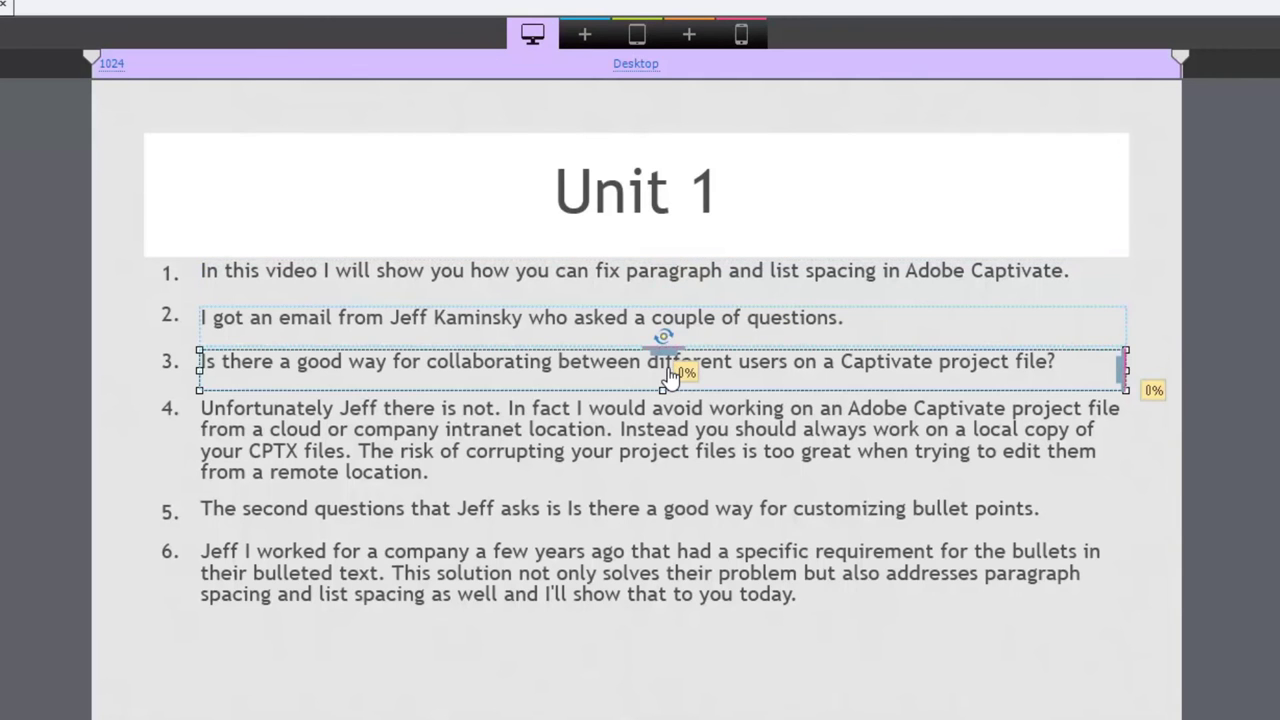
click(668, 420)
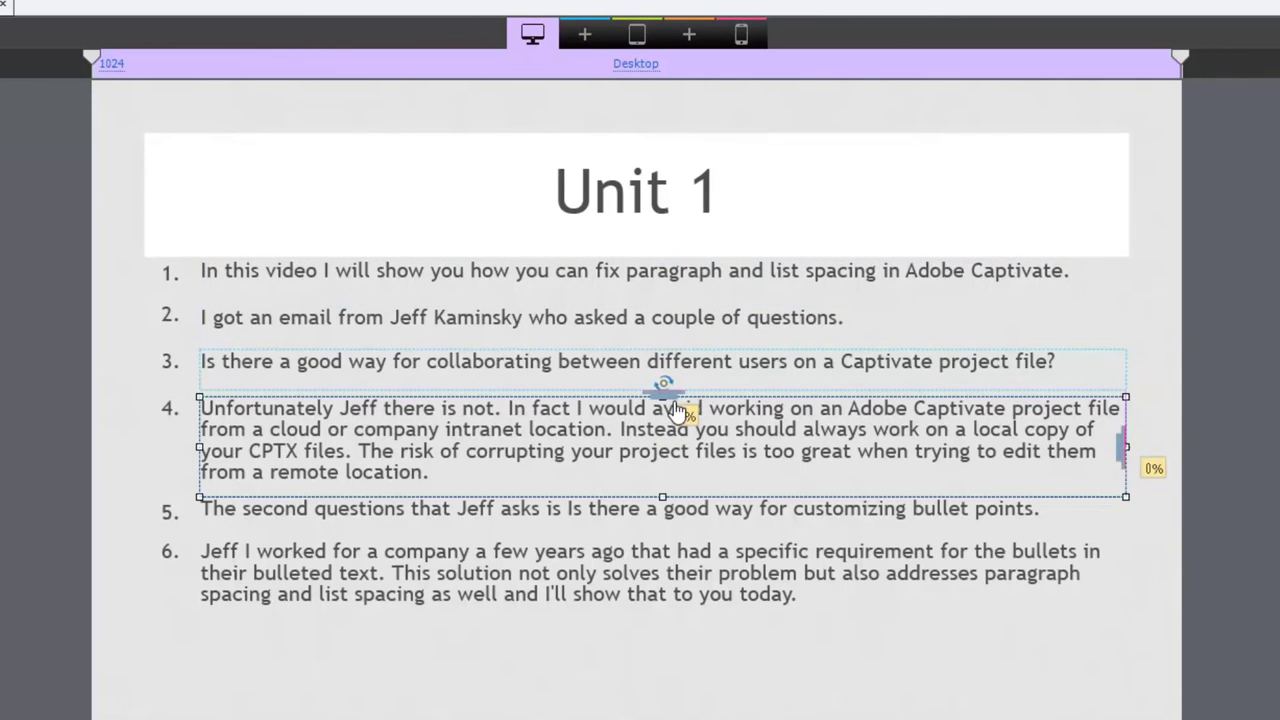
click(694, 518)
click(686, 580)
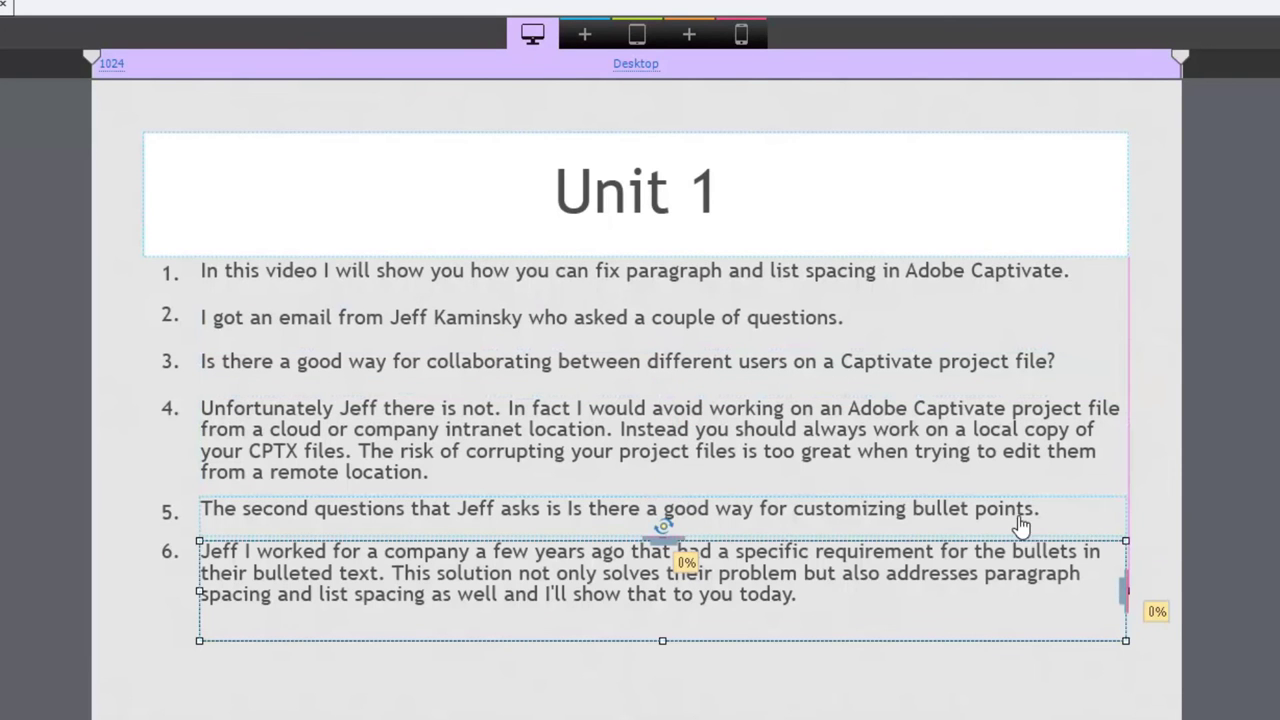
click(1018, 514)
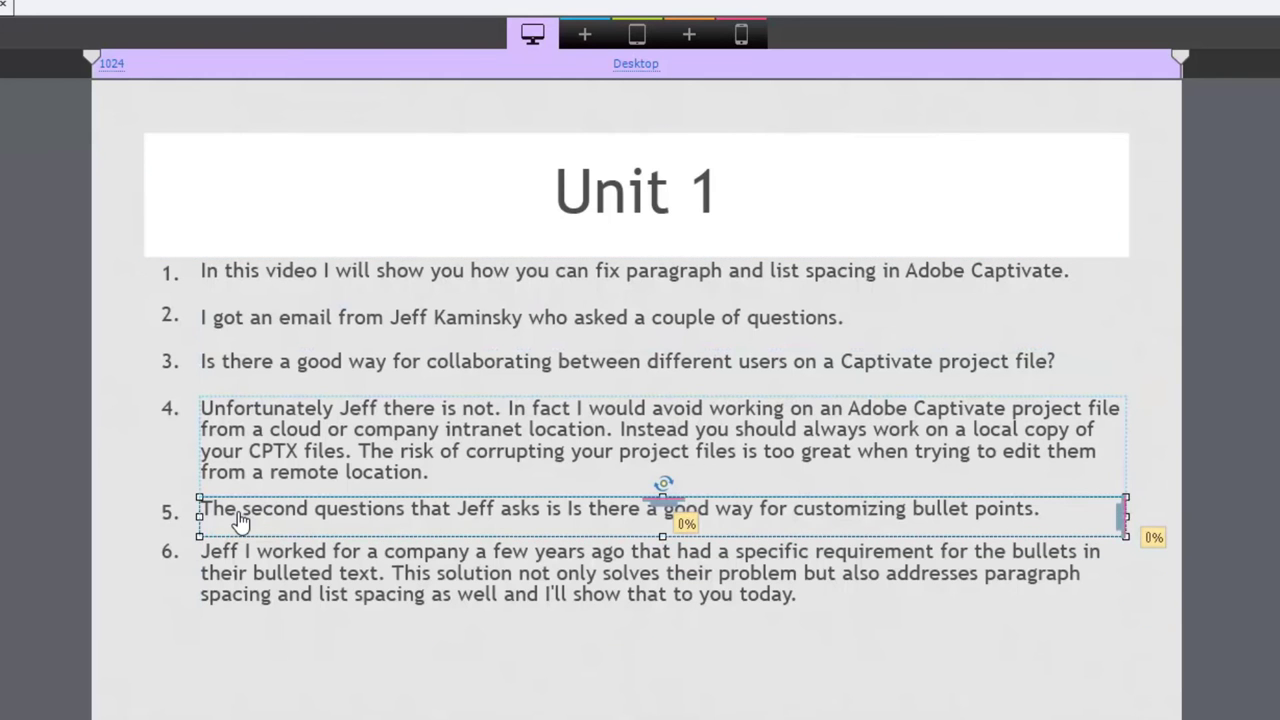
Relabel the six number captions from 1.–6. to A.–F.
click(169, 280)
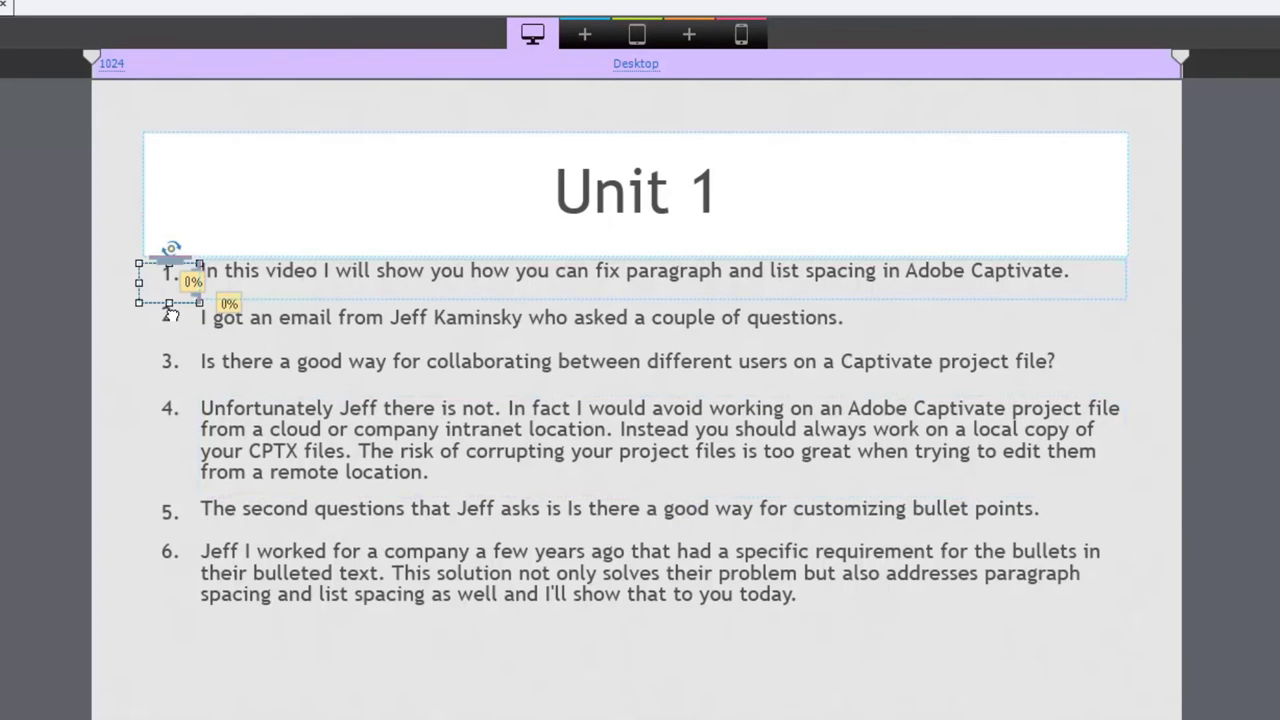
click(171, 313)
click(170, 363)
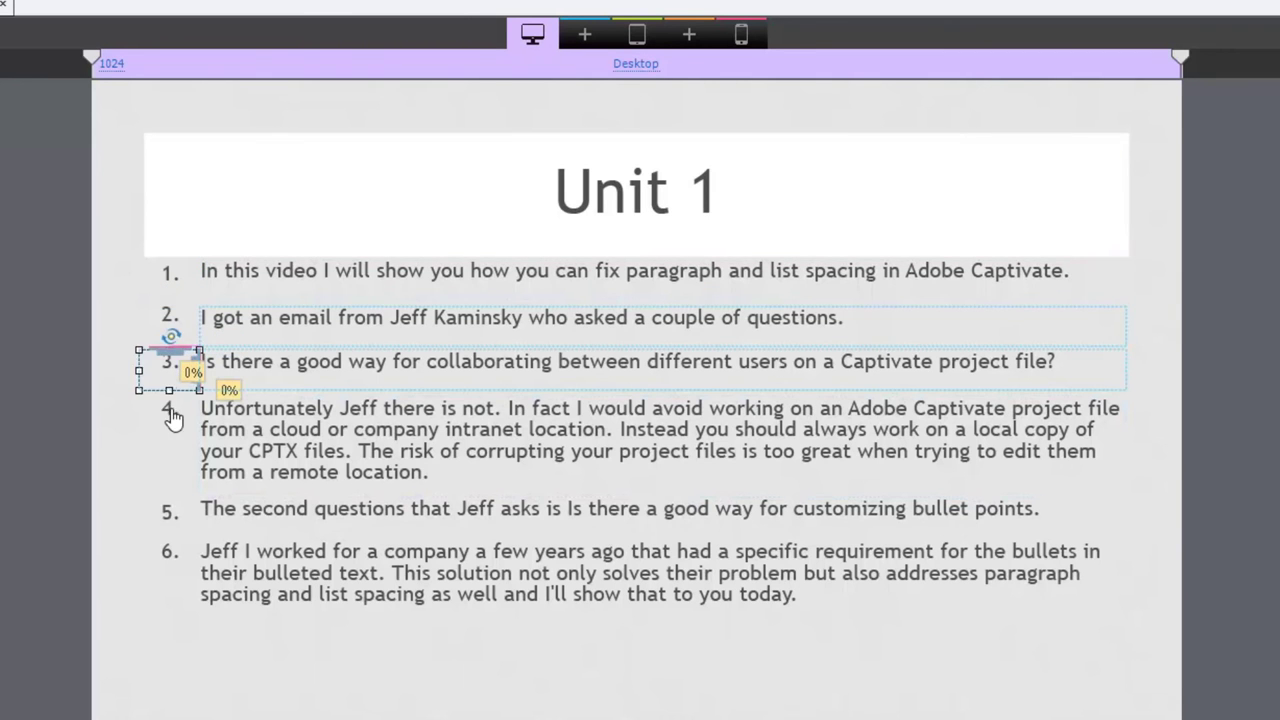
click(171, 414)
click(171, 515)
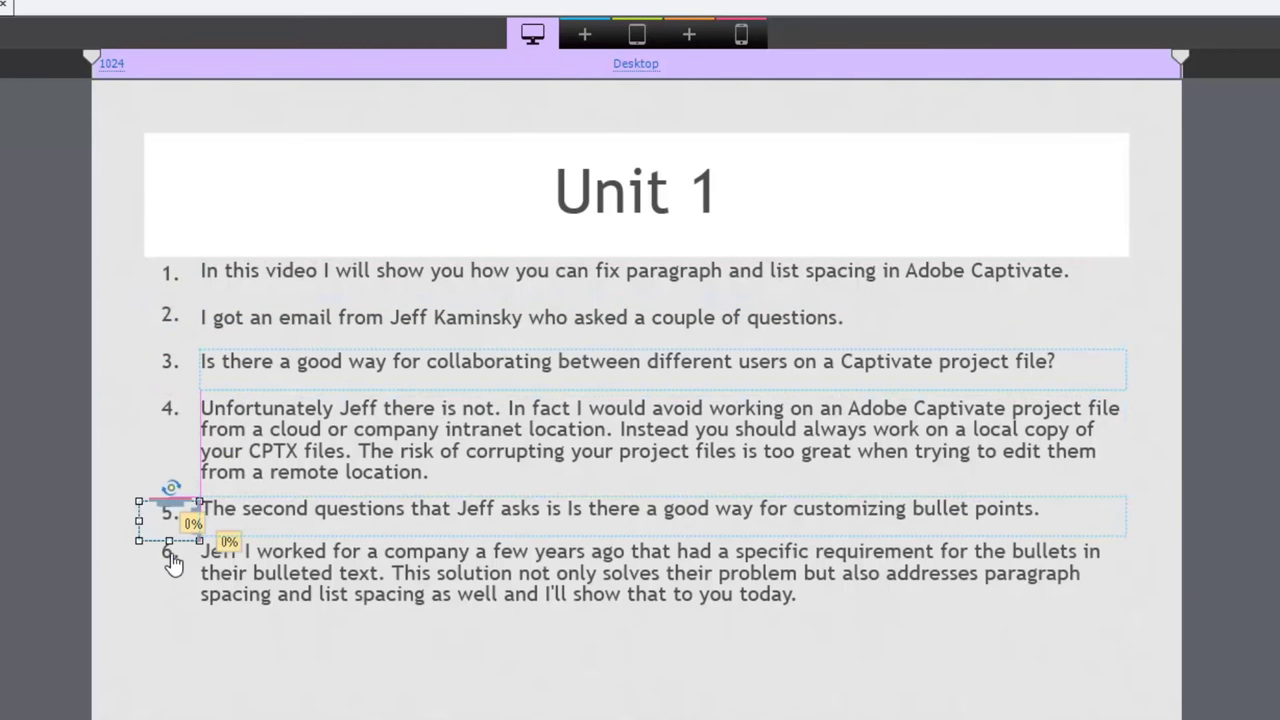
click(172, 560)
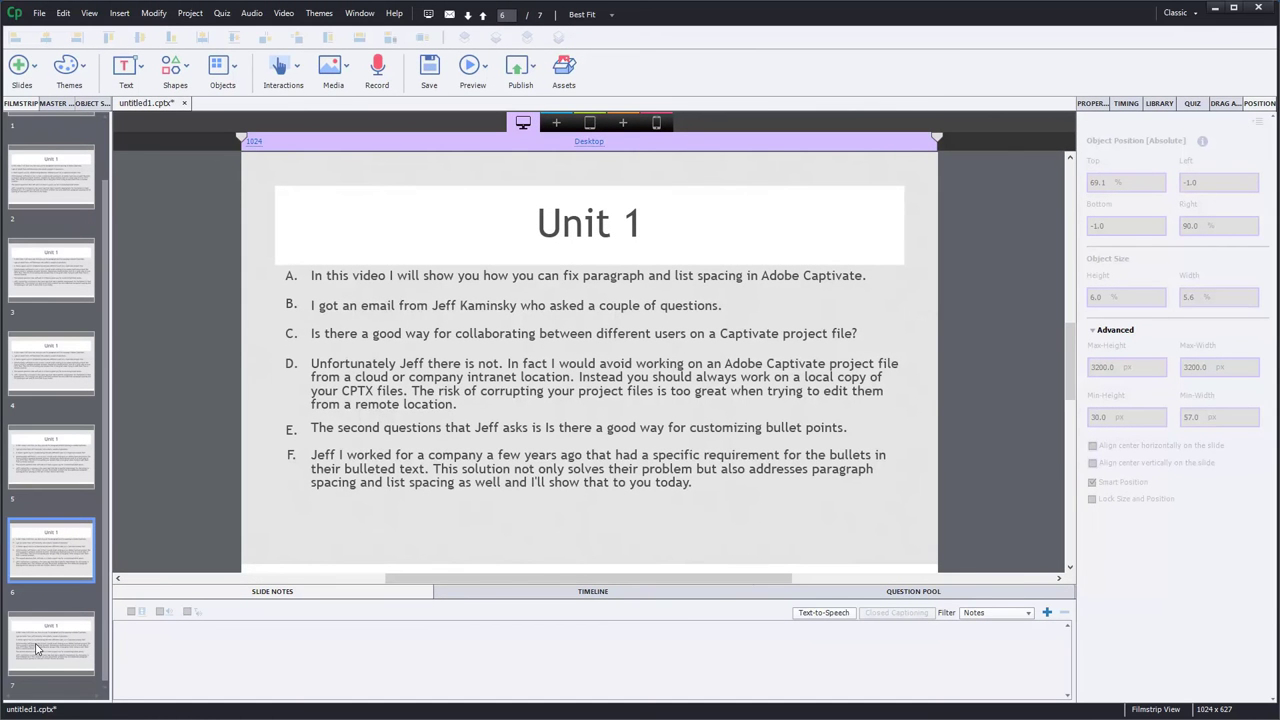
Go to slide 7, check its six unbulleted captions, and select the dark-sphere.png image.
click(36, 649)
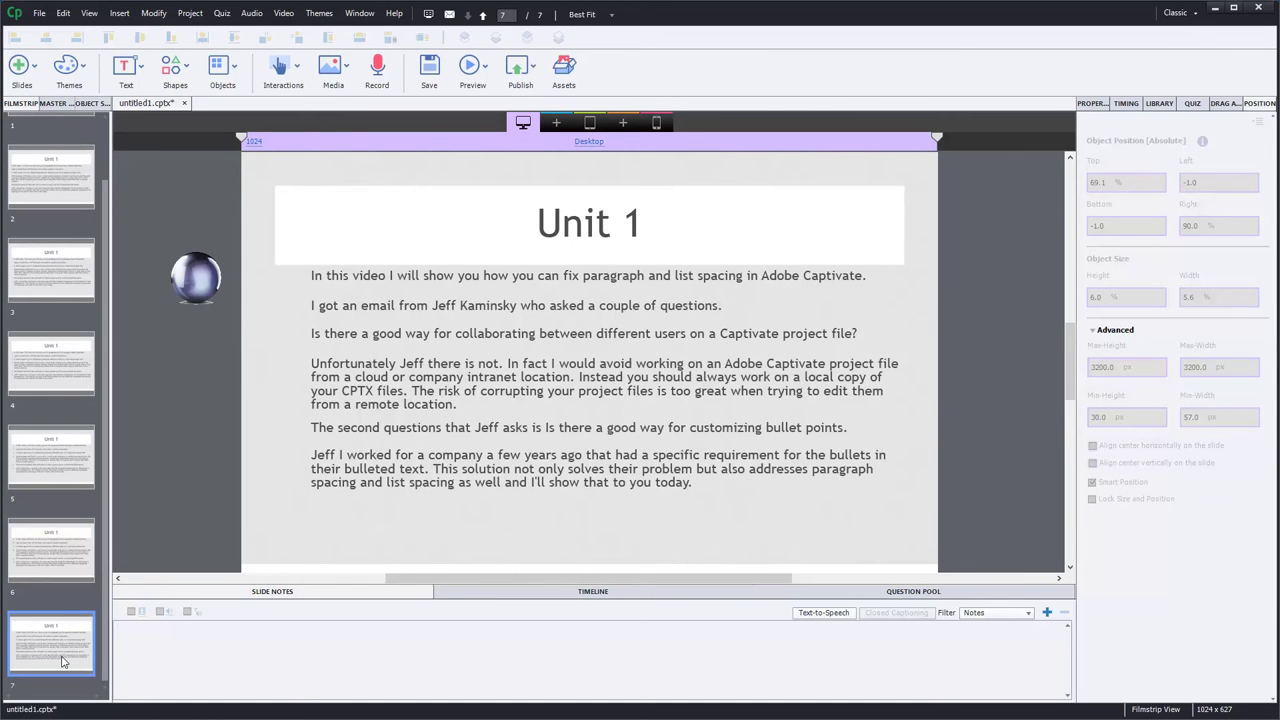
click(464, 283)
click(467, 305)
click(466, 334)
click(469, 363)
click(461, 428)
click(462, 466)
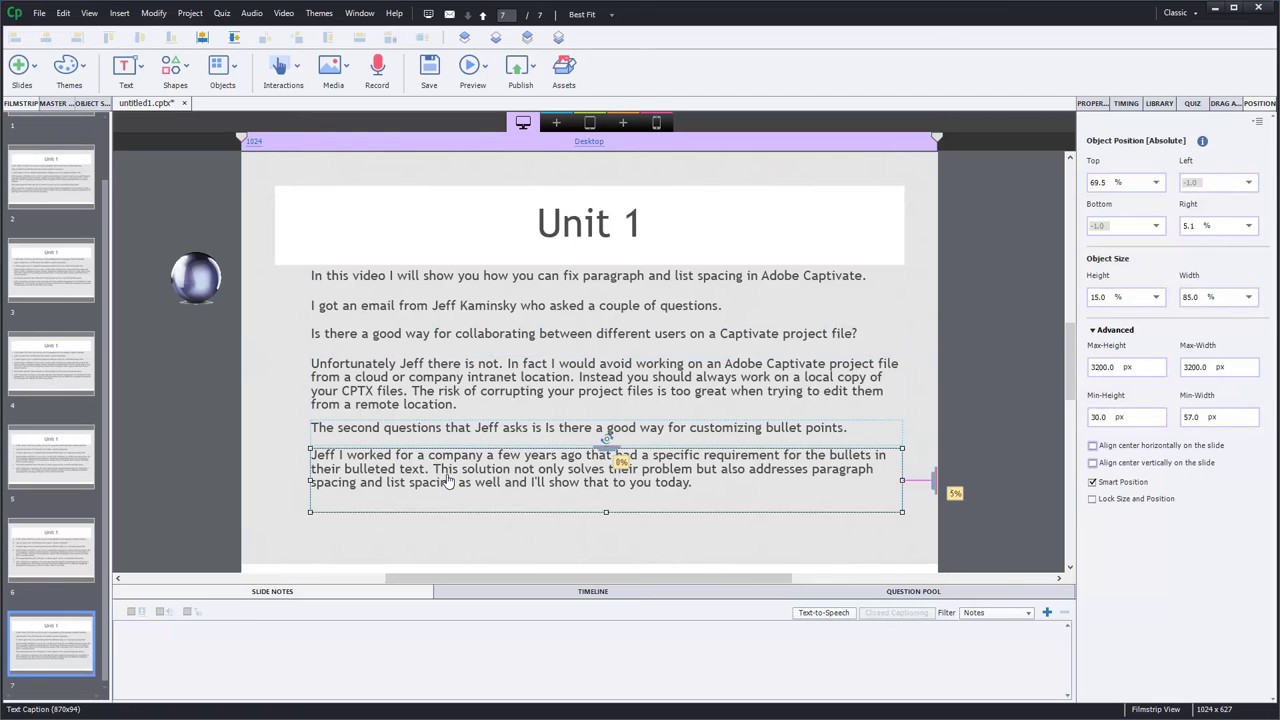
click(205, 285)
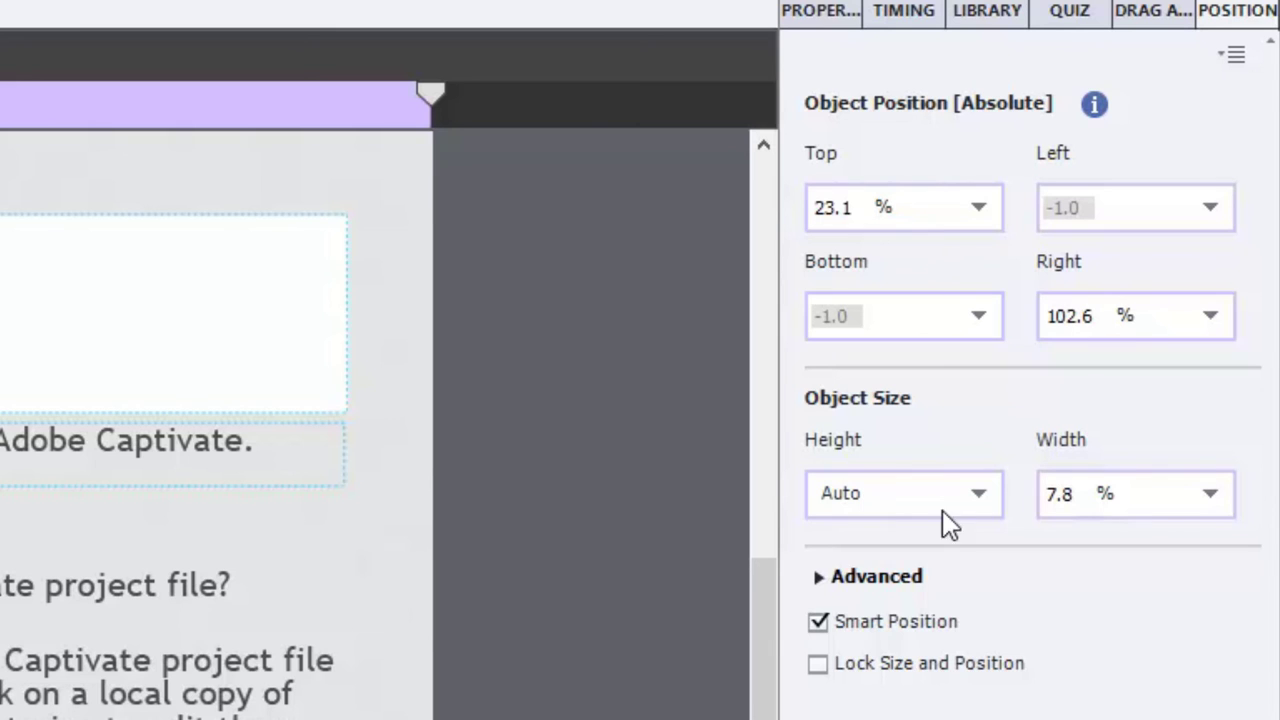
Measure the sphere in px, keep height on Auto, and set width to about 80 px.
click(986, 490)
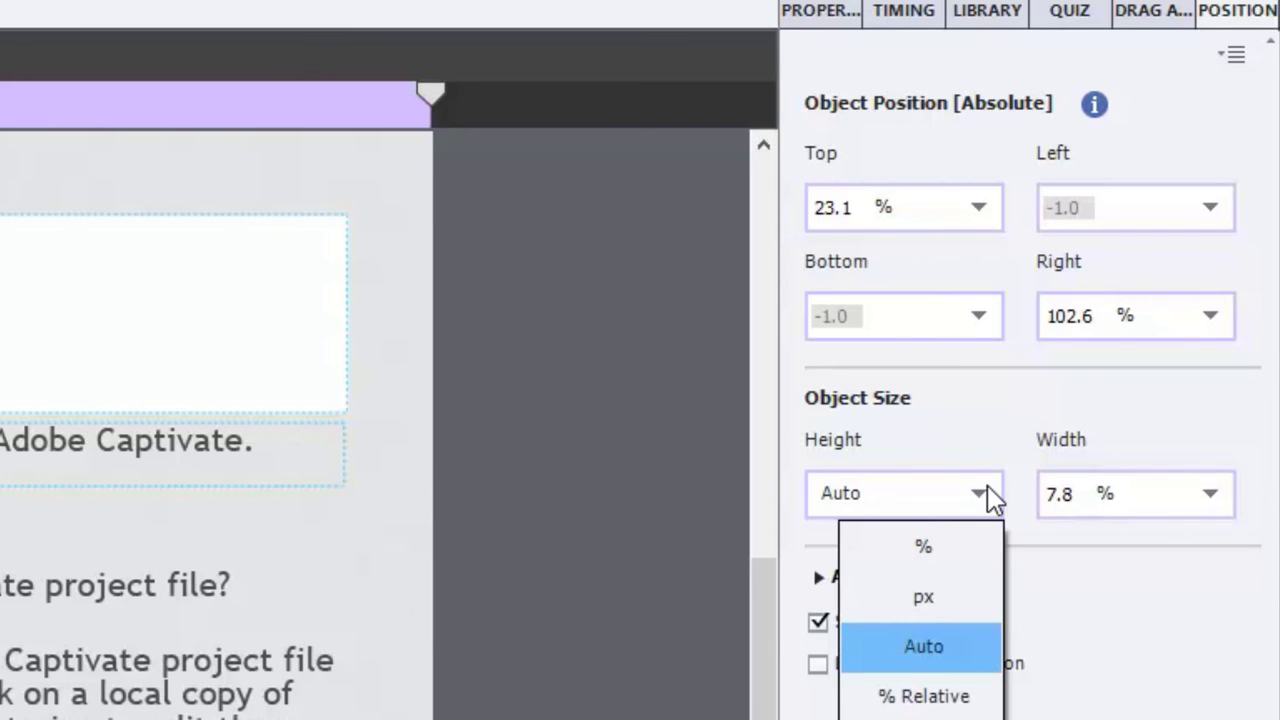
click(942, 546)
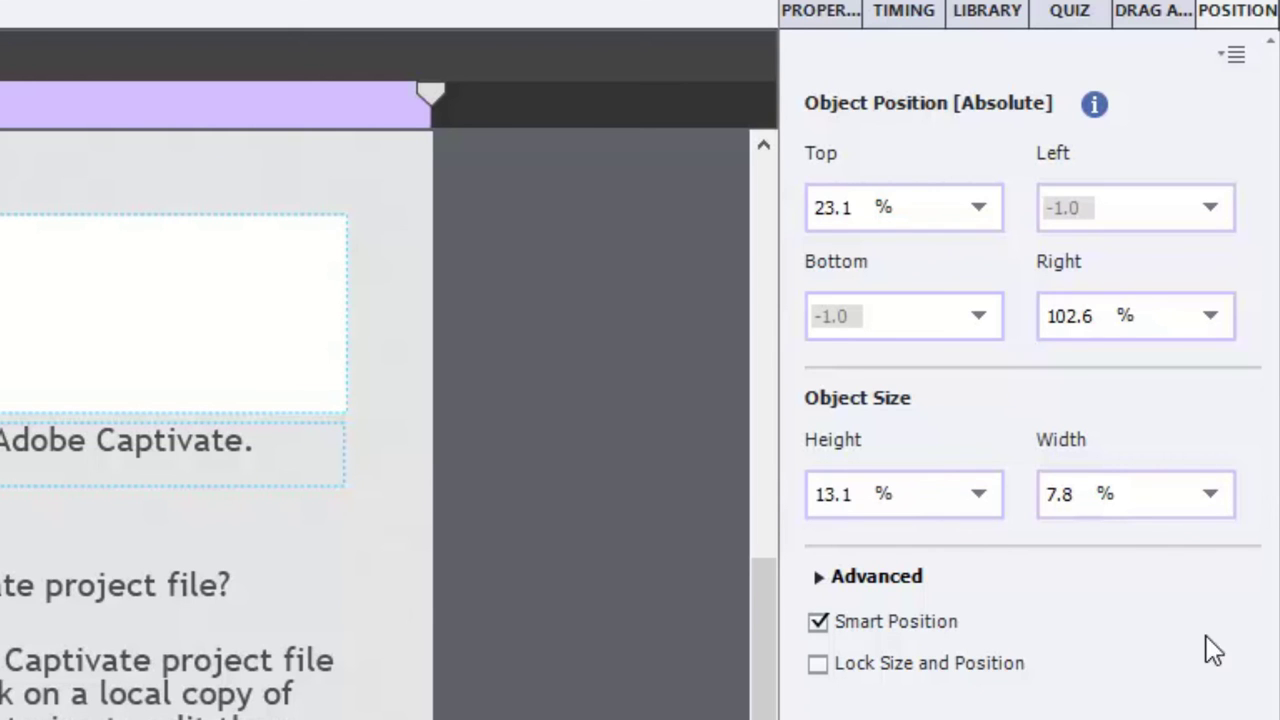
click(980, 495)
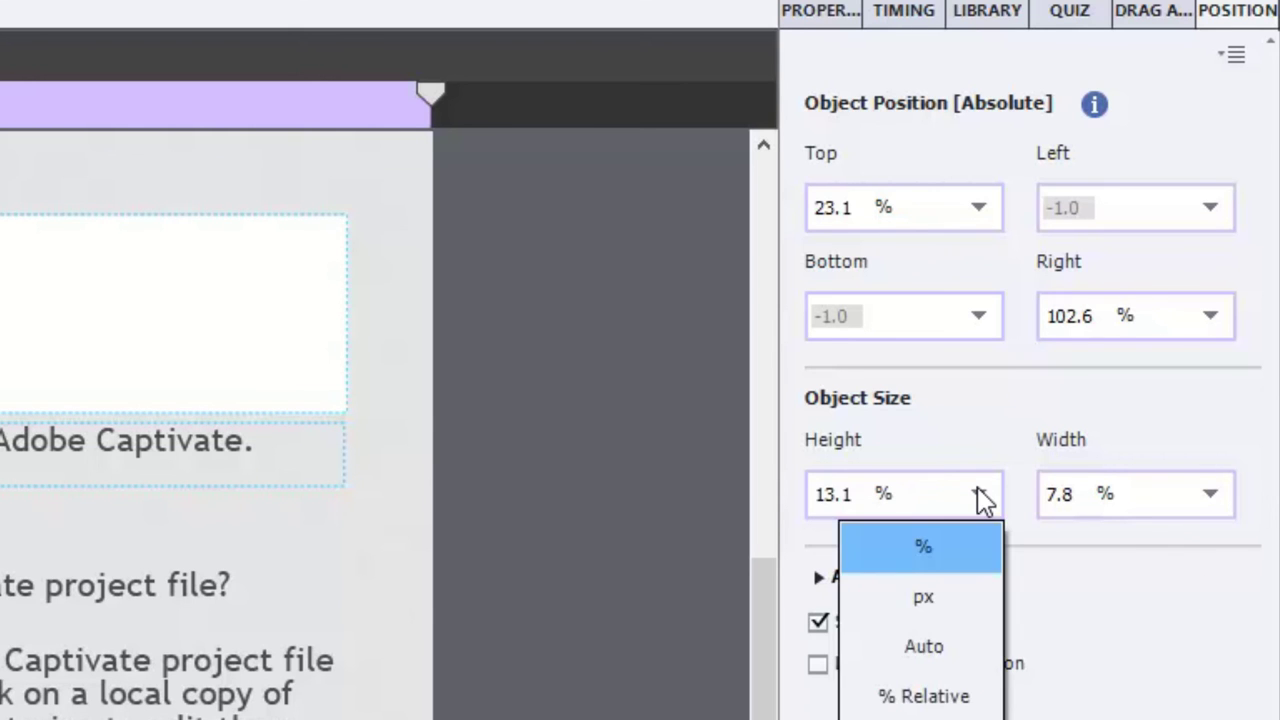
click(927, 597)
click(1210, 495)
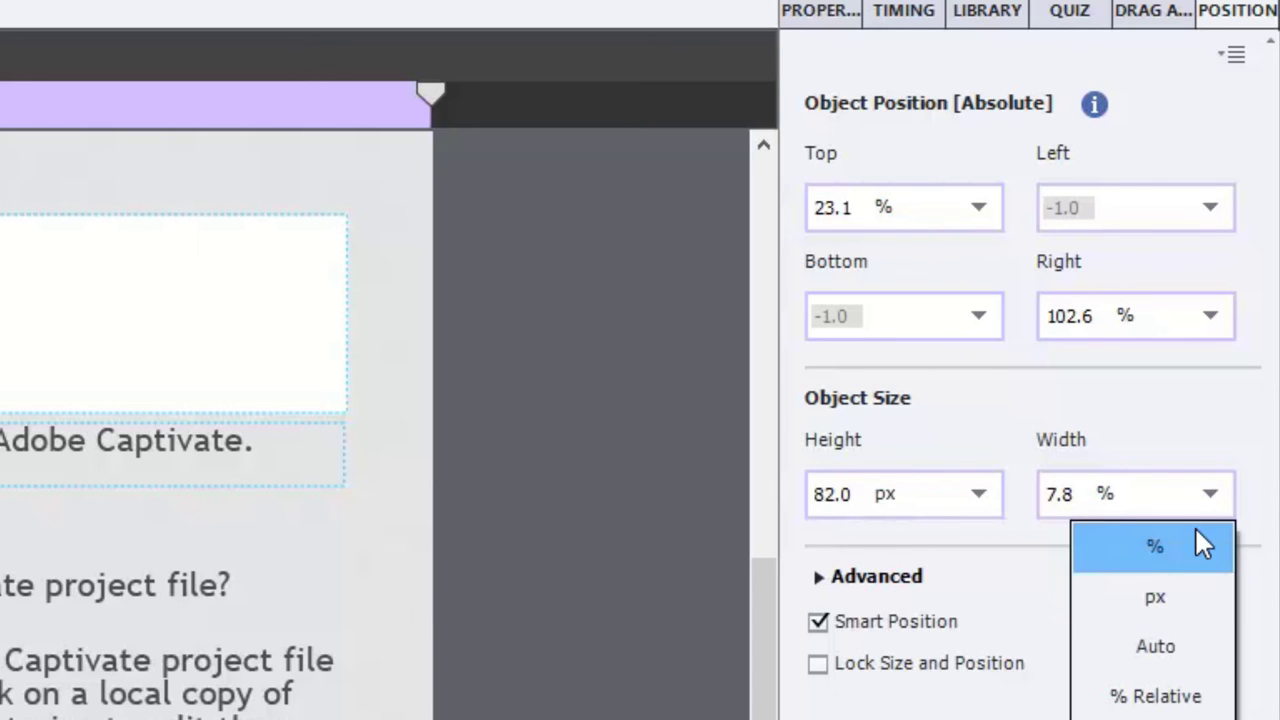
click(1177, 595)
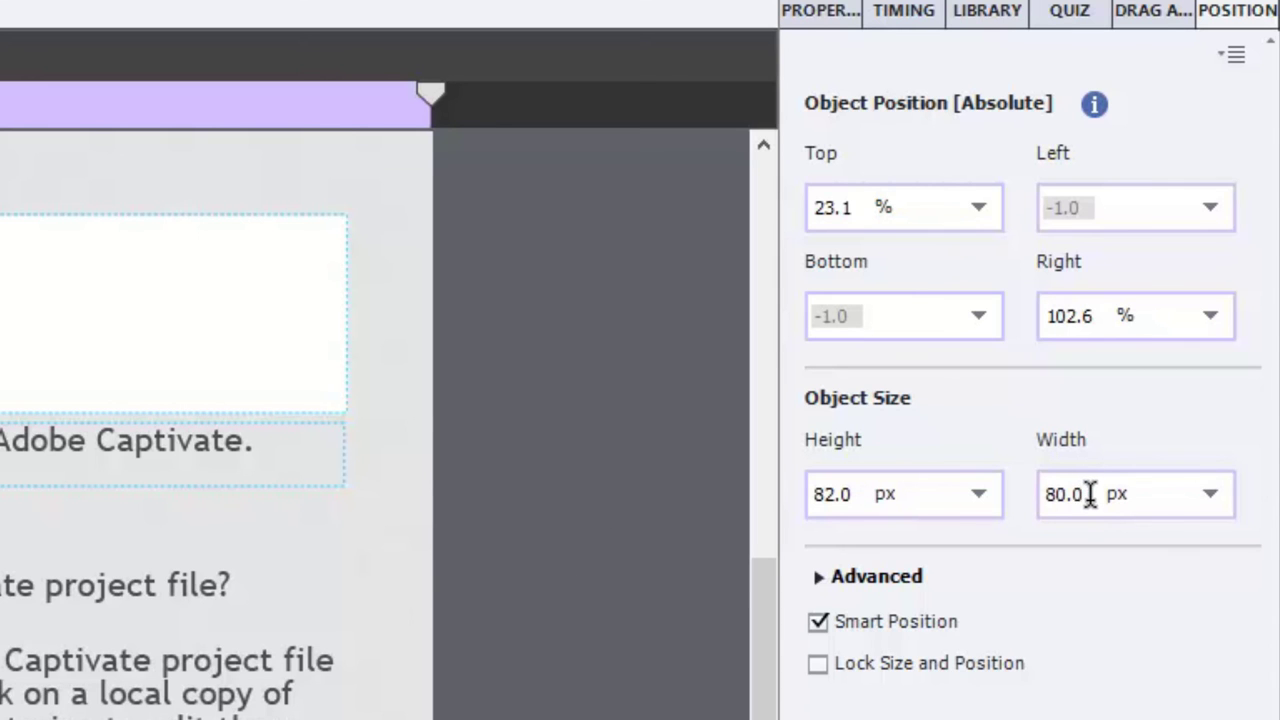
click(978, 496)
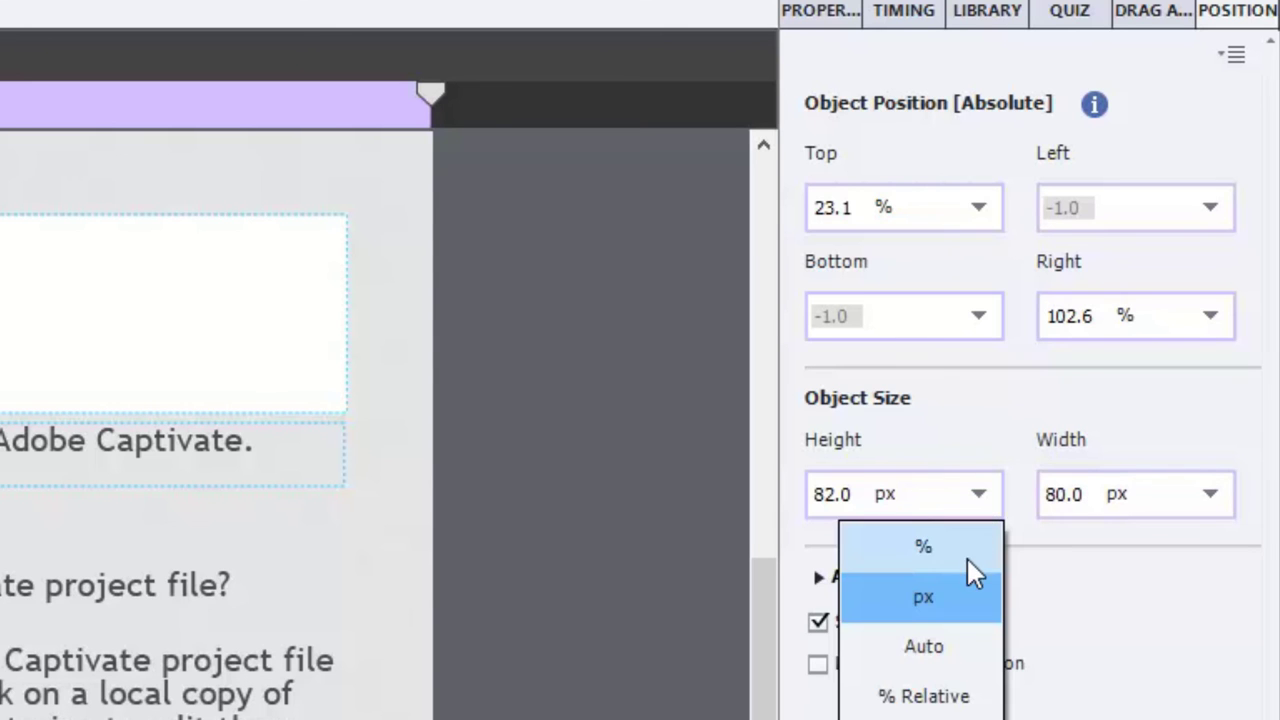
click(949, 658)
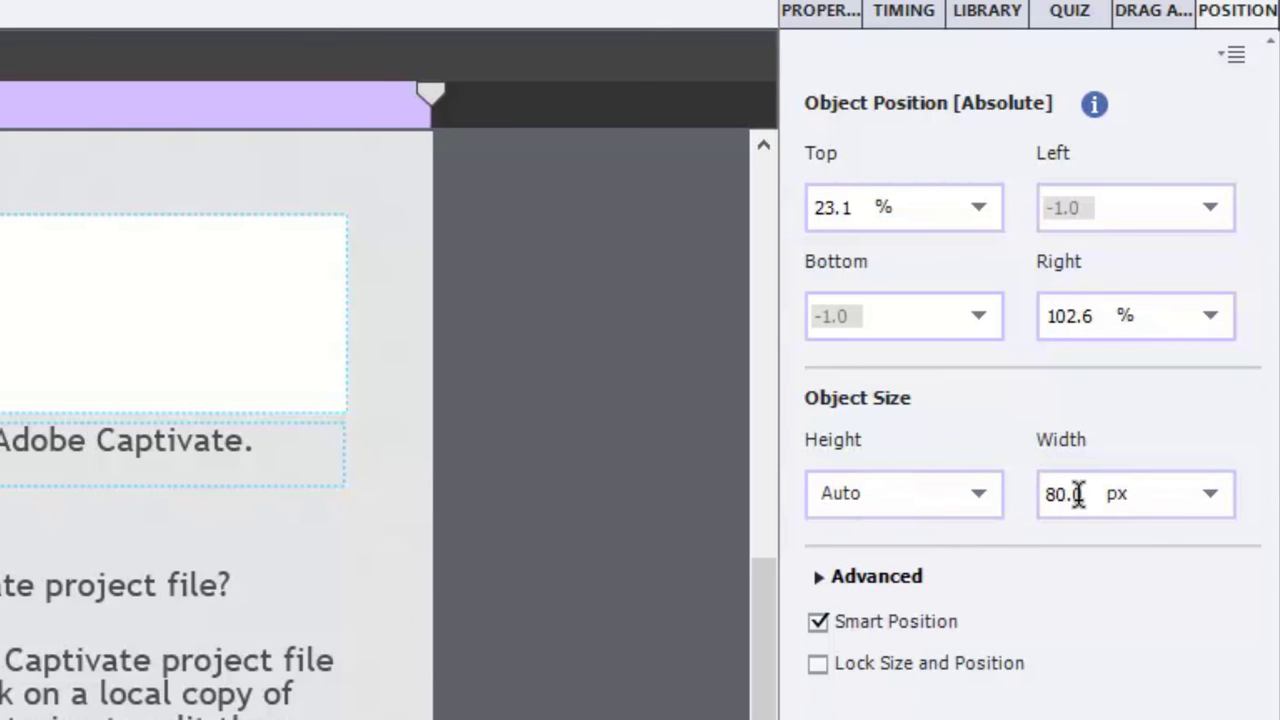
drag(1074, 491, 1078, 502)
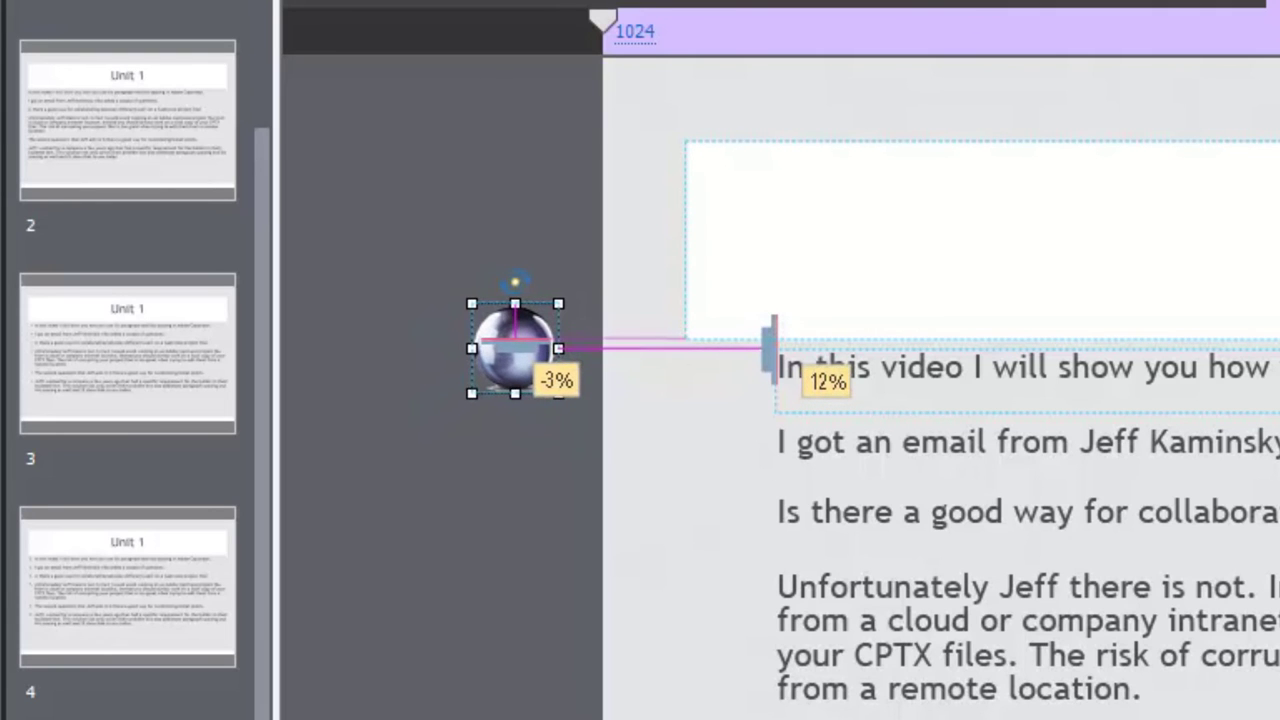
Drag the sphere beside the last paragraph and link its Smart Position to that caption.
drag(514, 366, 688, 432)
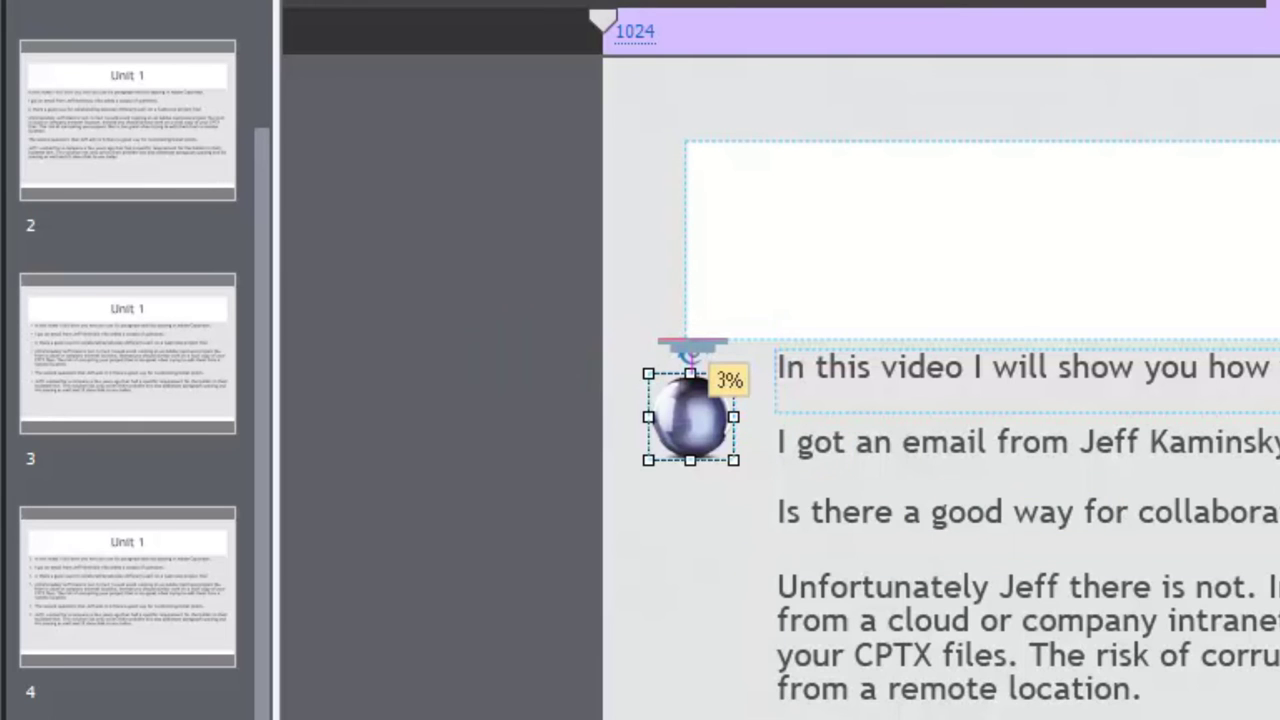
drag(690, 425, 700, 719)
drag(452, 483, 456, 492)
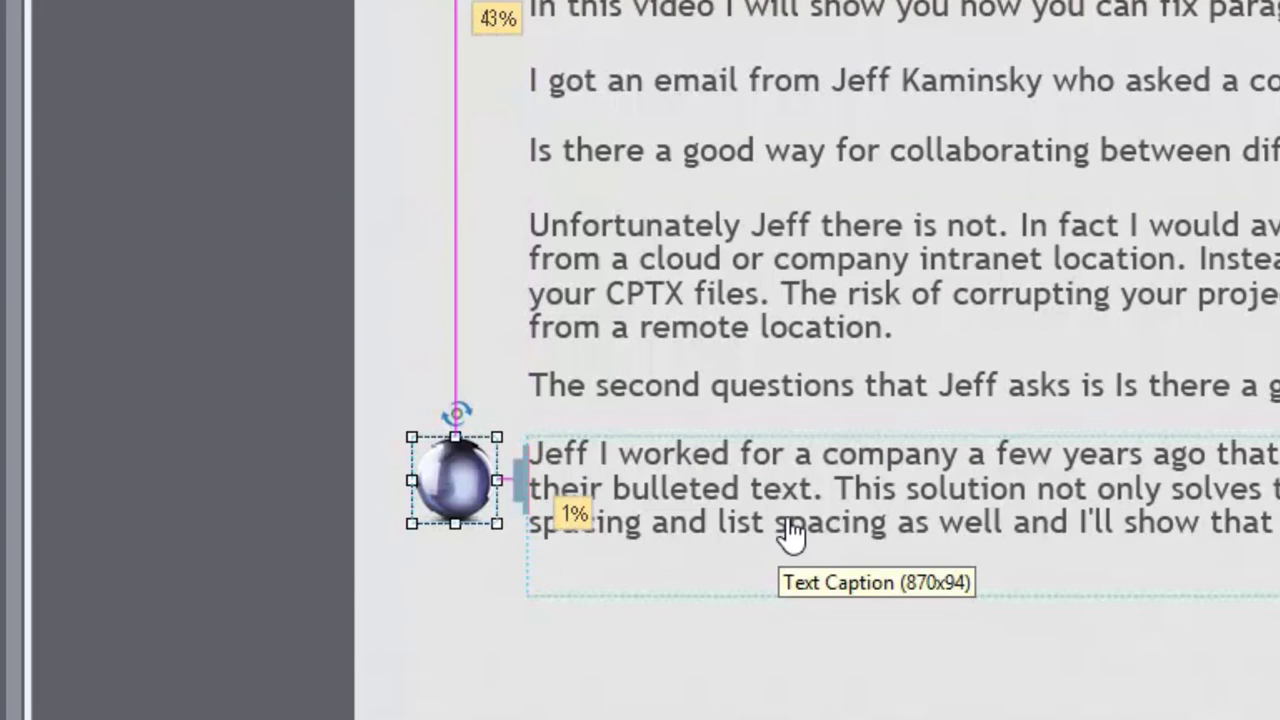
drag(600, 385, 651, 443)
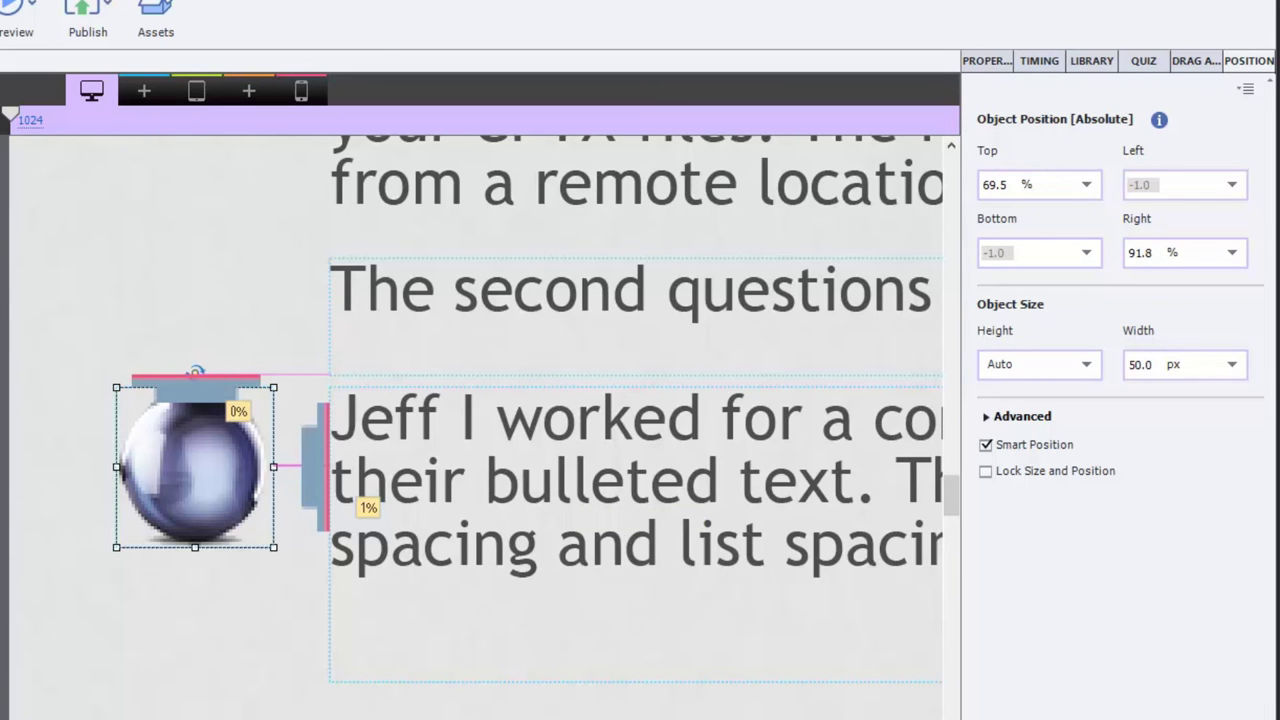
Scrub the sphere's Width down to 19 px and its Top to 69%.
scroll(583, 495, right, 5)
scroll(470, 420, left, 12)
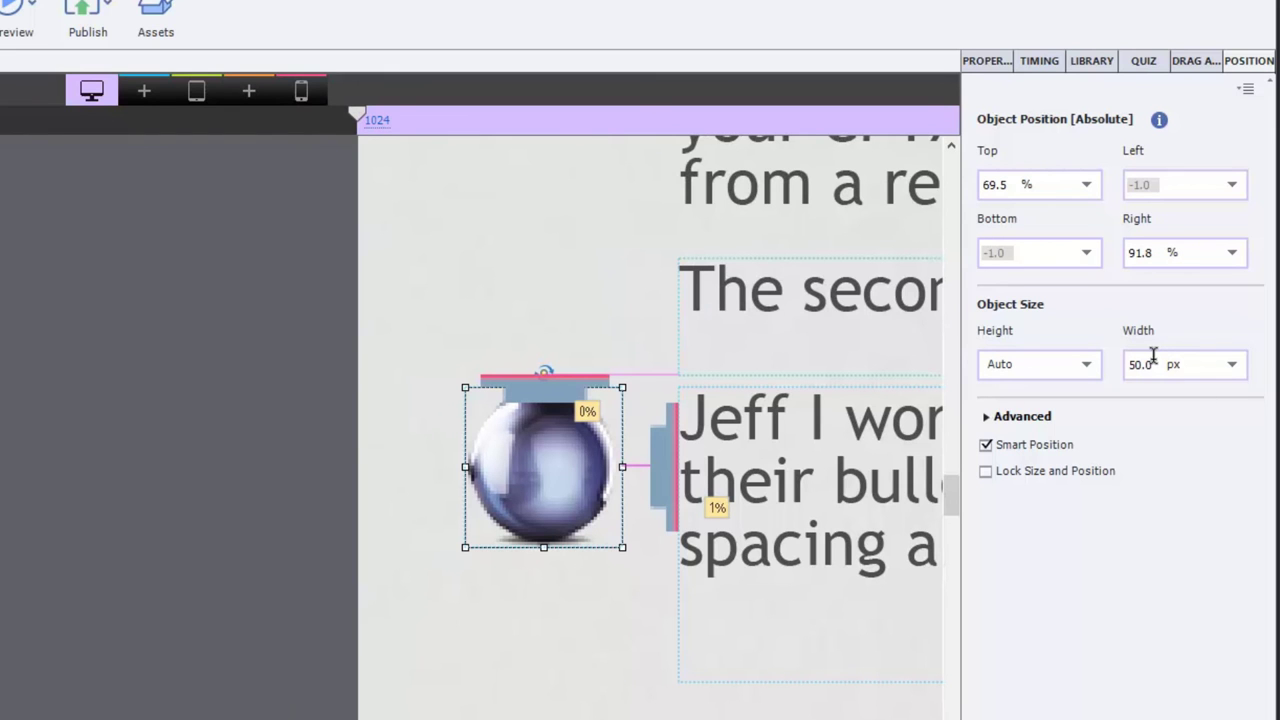
scroll(1153, 365, down, 10)
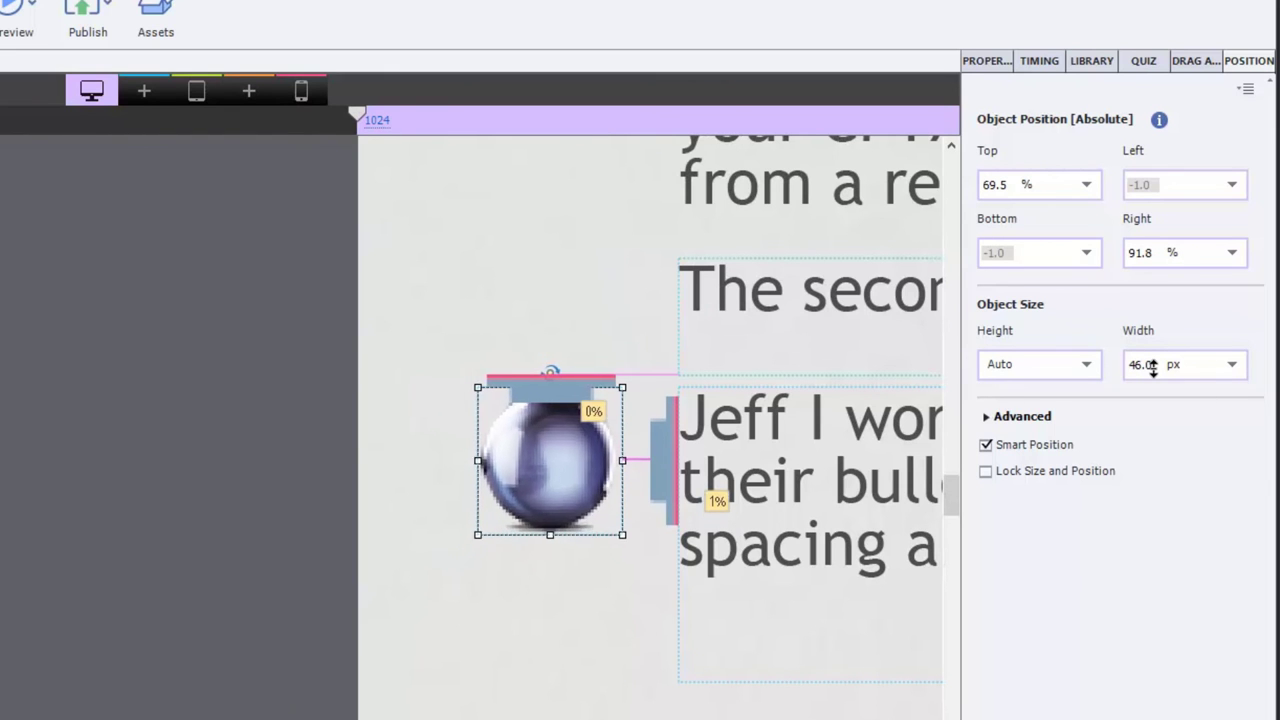
scroll(1153, 365, down, 12)
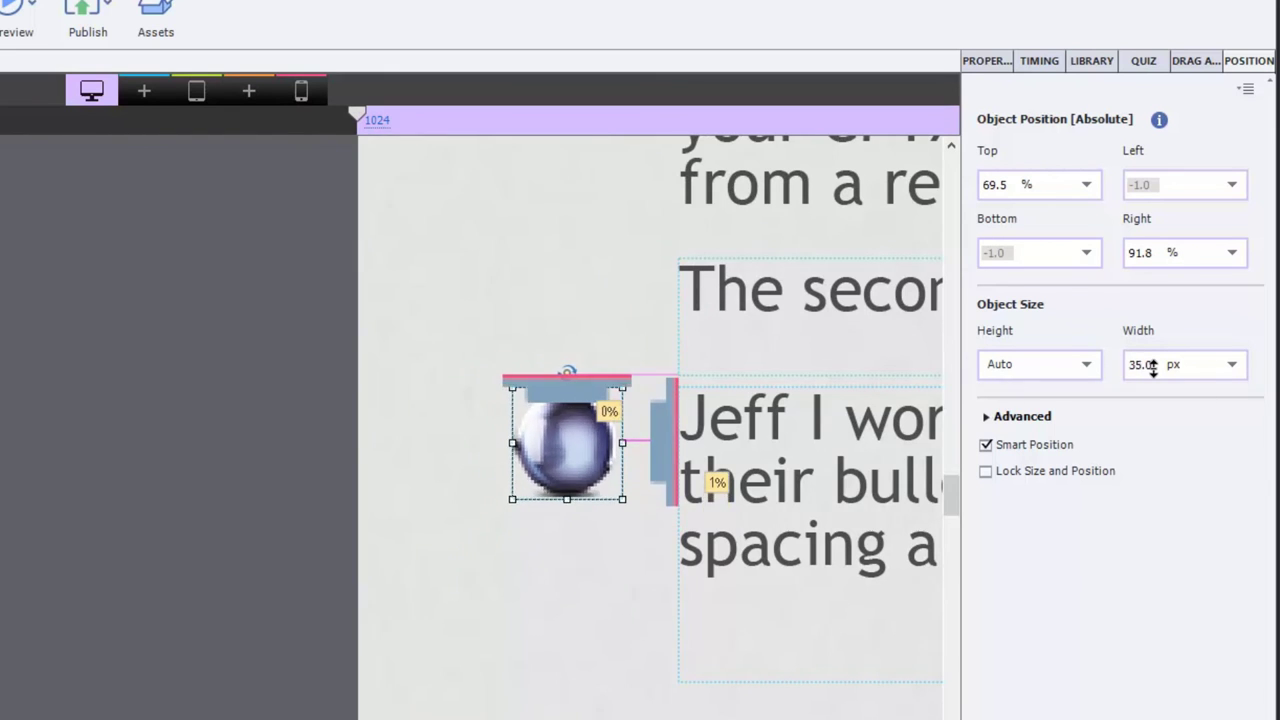
scroll(1153, 365, down, 4)
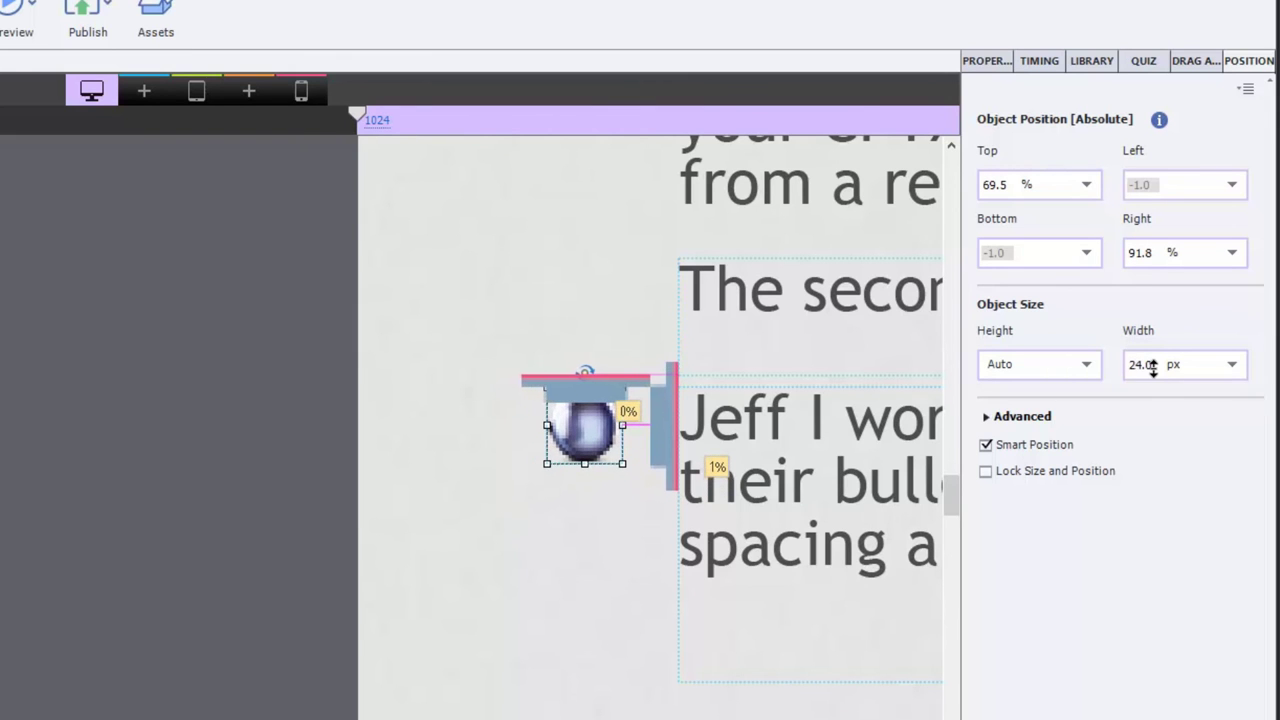
scroll(1153, 365, down, 3)
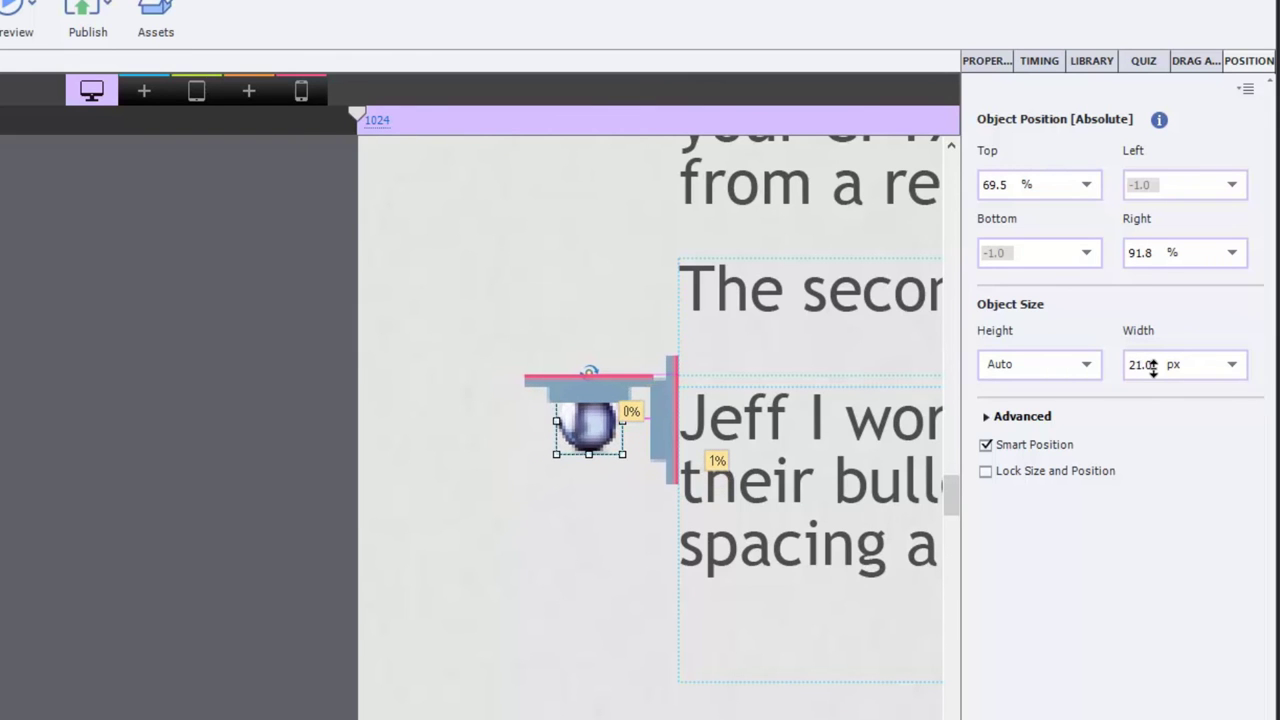
scroll(1153, 365, down, 1)
scroll(1153, 366, down, 1)
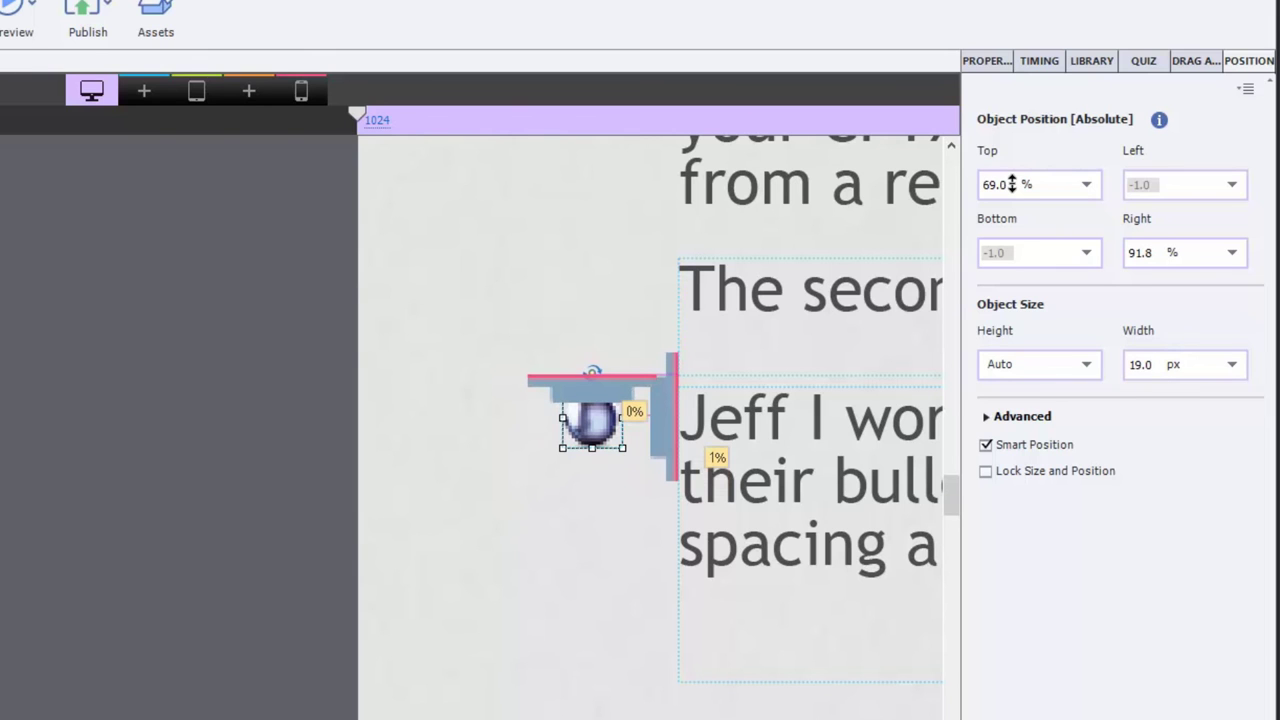
scroll(1012, 183, down, 1)
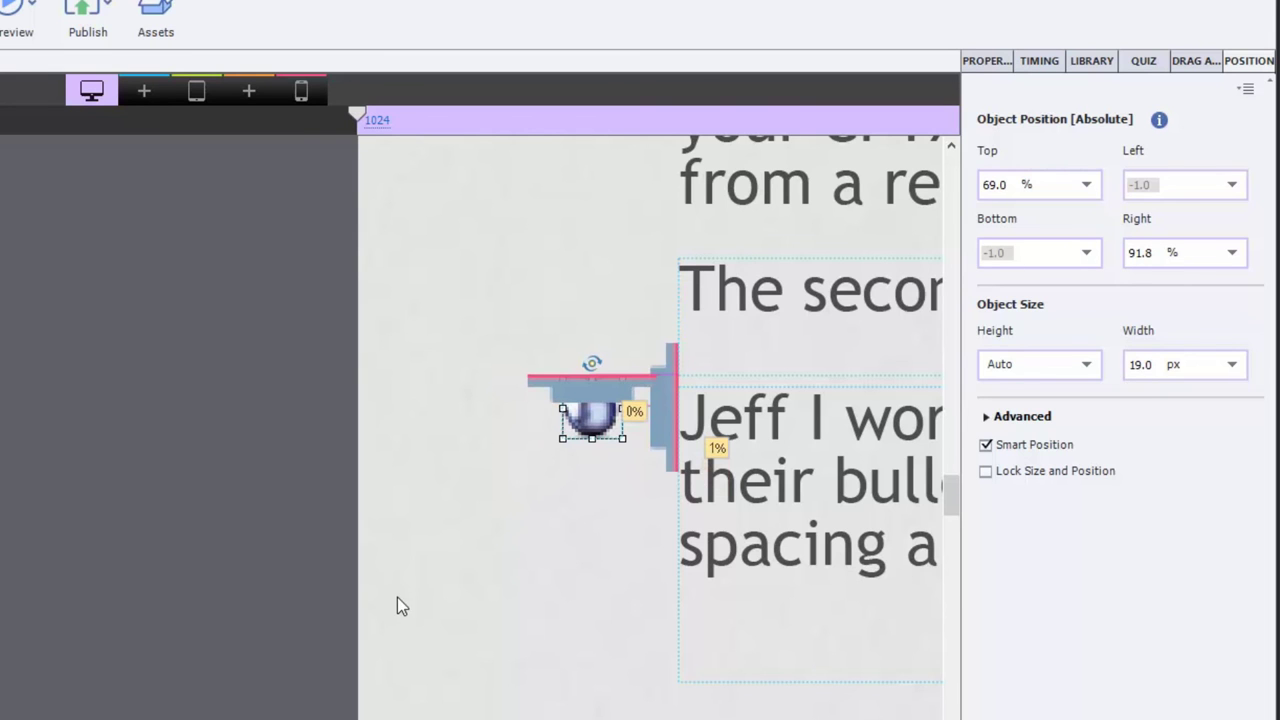
Position the sphere bullet beside the bottom caption and Smart Position-link it to the caption.
click(517, 580)
click(696, 444)
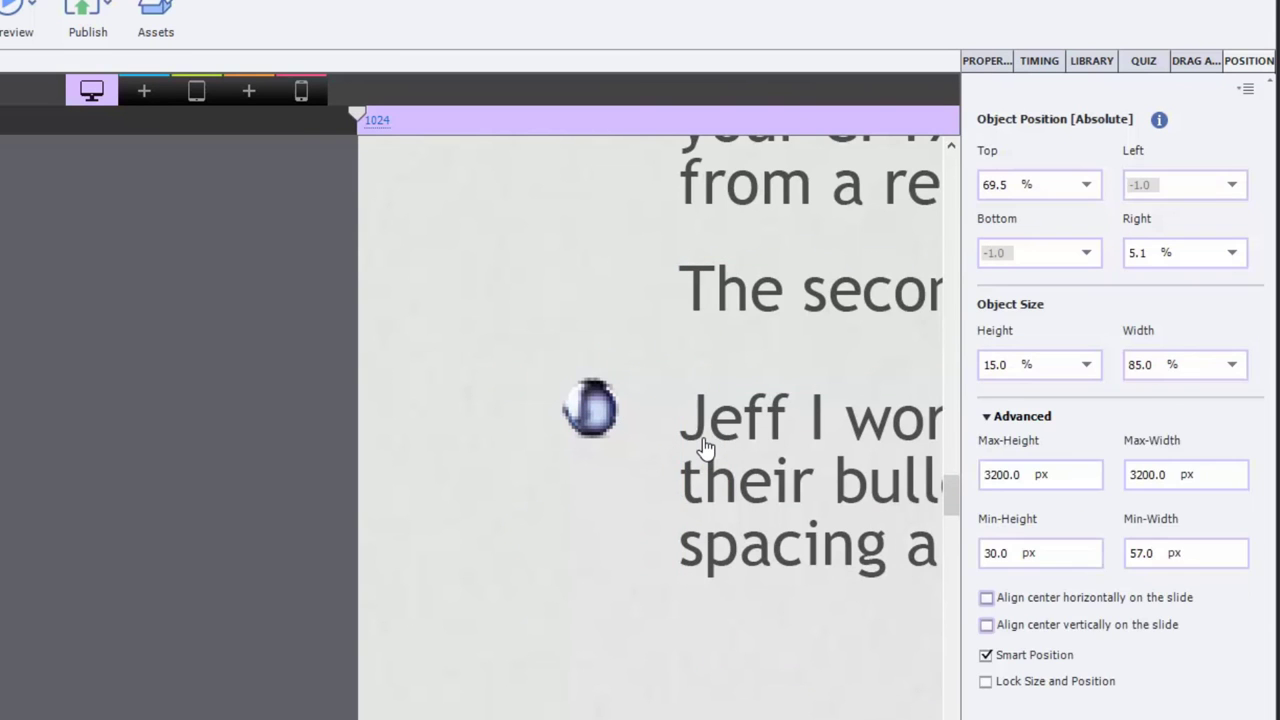
drag(590, 408, 593, 413)
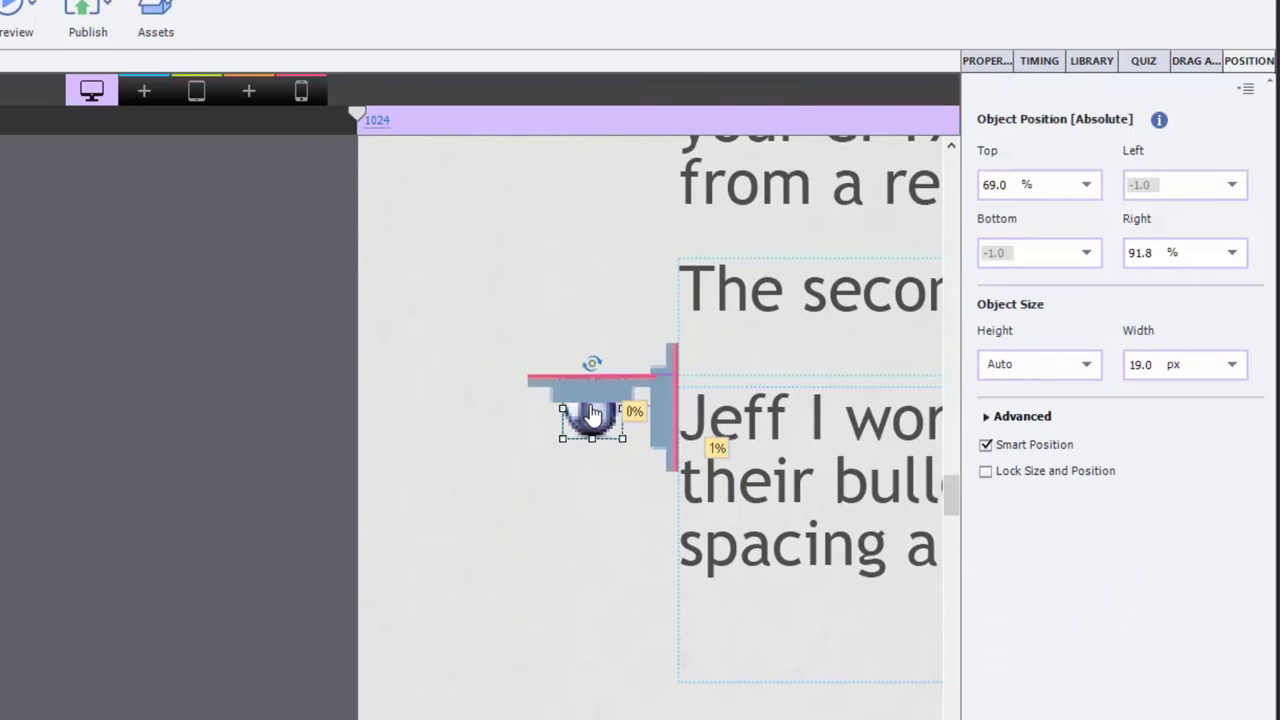
click(756, 515)
drag(790, 600, 790, 602)
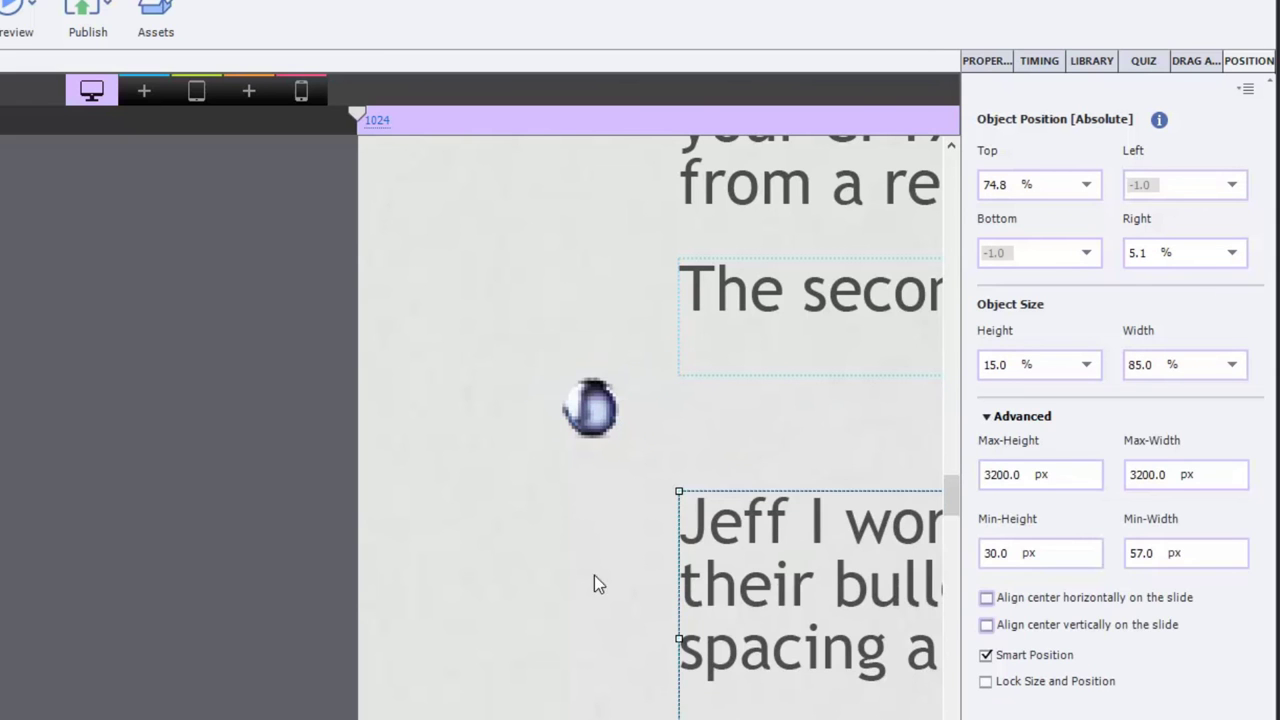
mouse_move(598, 412)
mouse_down()
mouse_move(612, 402)
mouse_move(594, 408)
mouse_up()
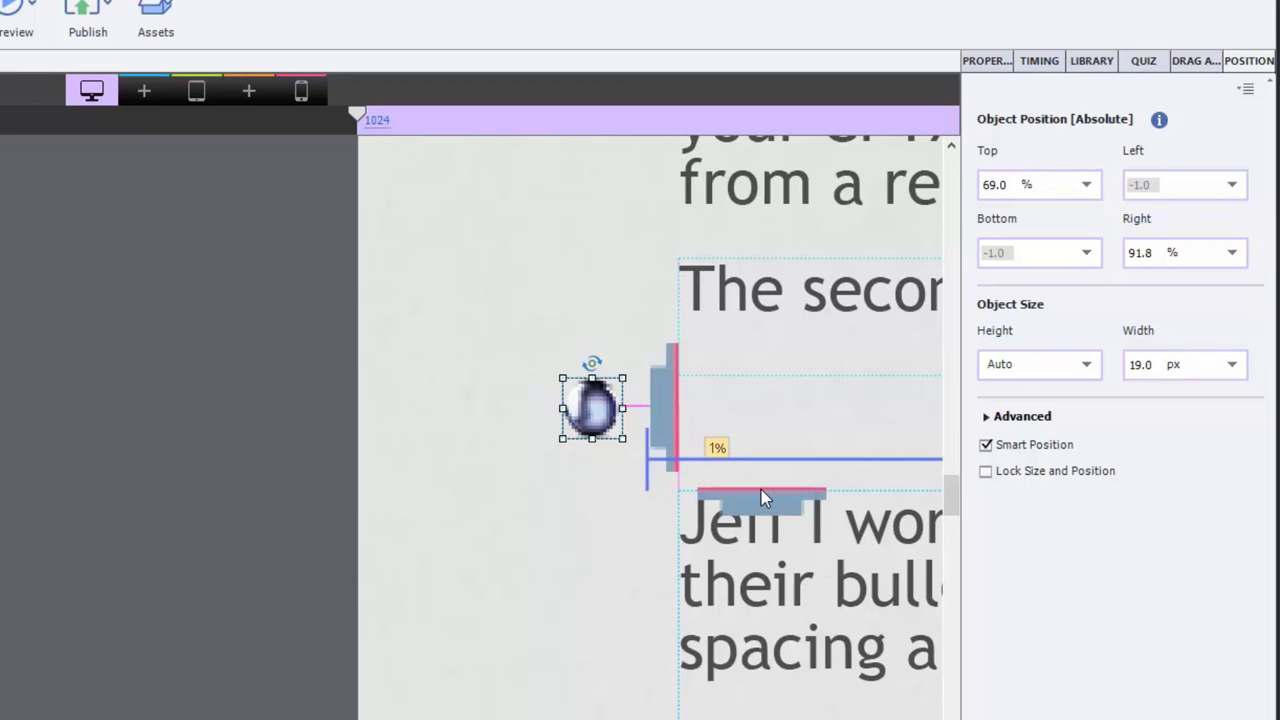
click(761, 489)
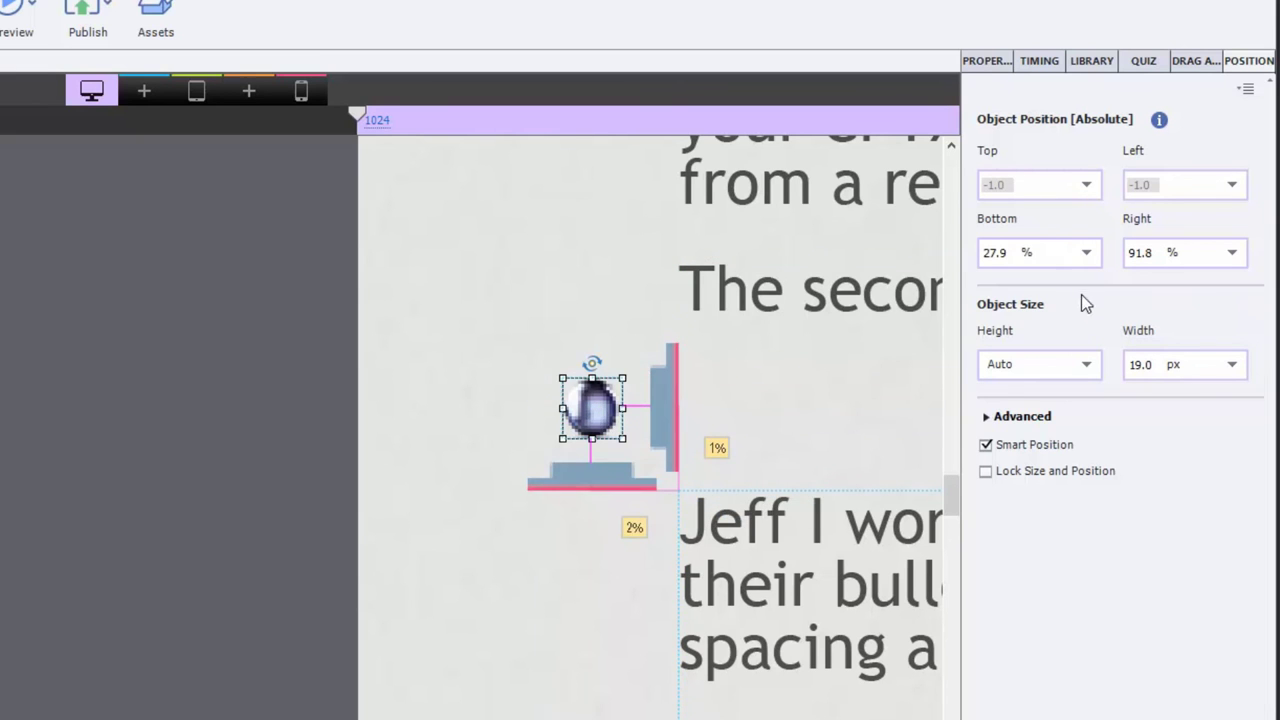
Switch the sphere's Top unit to percent, set it to 75%, and zoom to Best Fit.
click(1086, 185)
click(997, 214)
drag(997, 186, 998, 190)
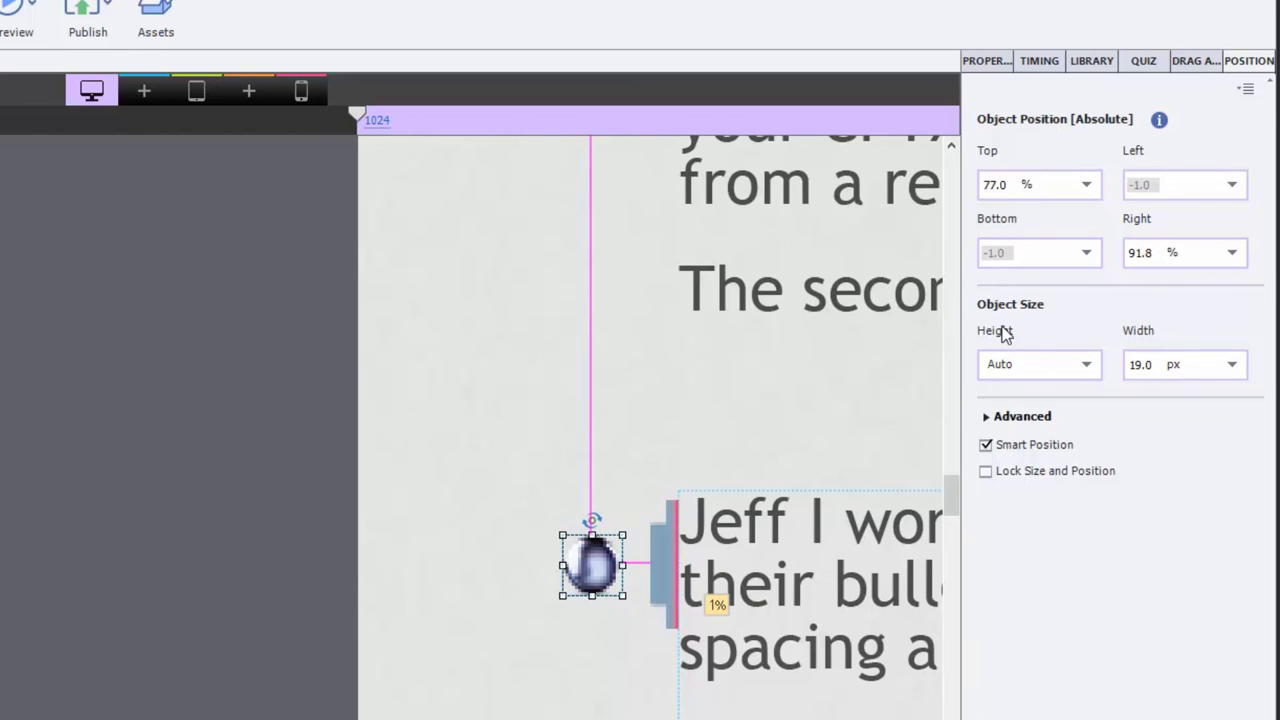
drag(1000, 184, 1001, 187)
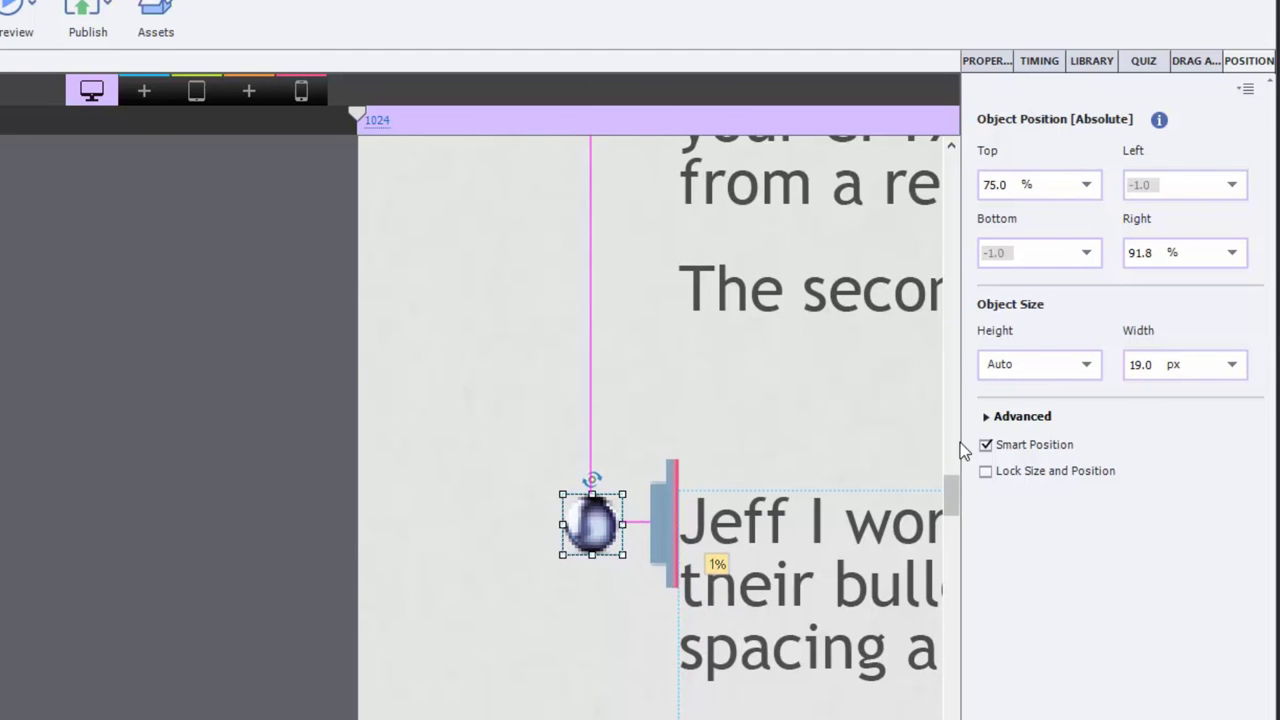
scroll(951, 468, up, 10)
click(591, 14)
click(583, 174)
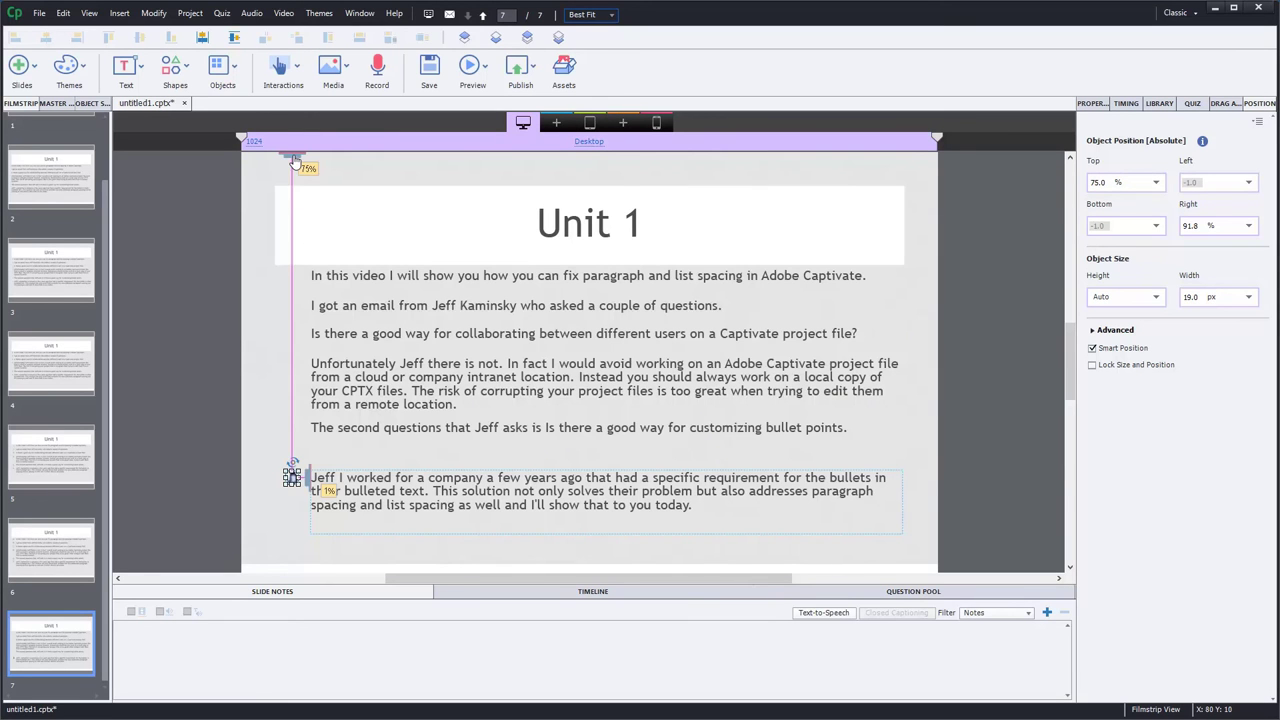
Anchor the sphere's top to the bottom caption and zoom the slide to 400%.
drag(293, 162, 385, 473)
click(604, 16)
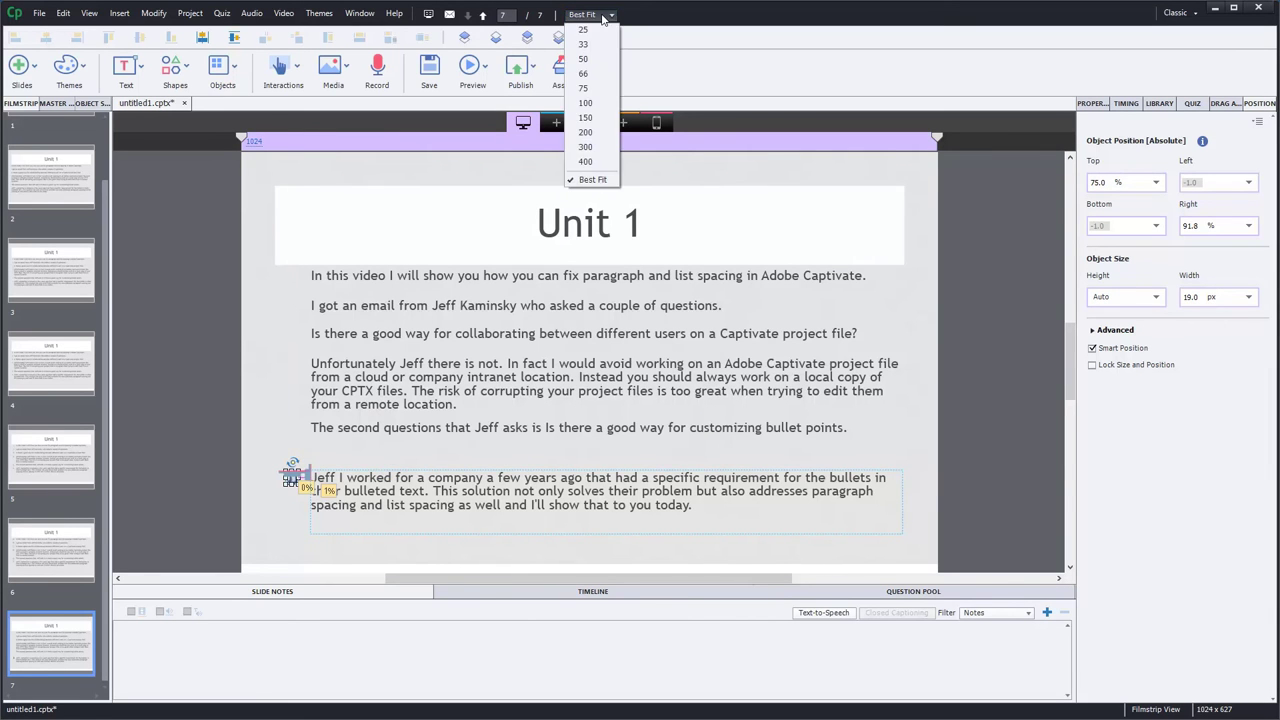
click(586, 162)
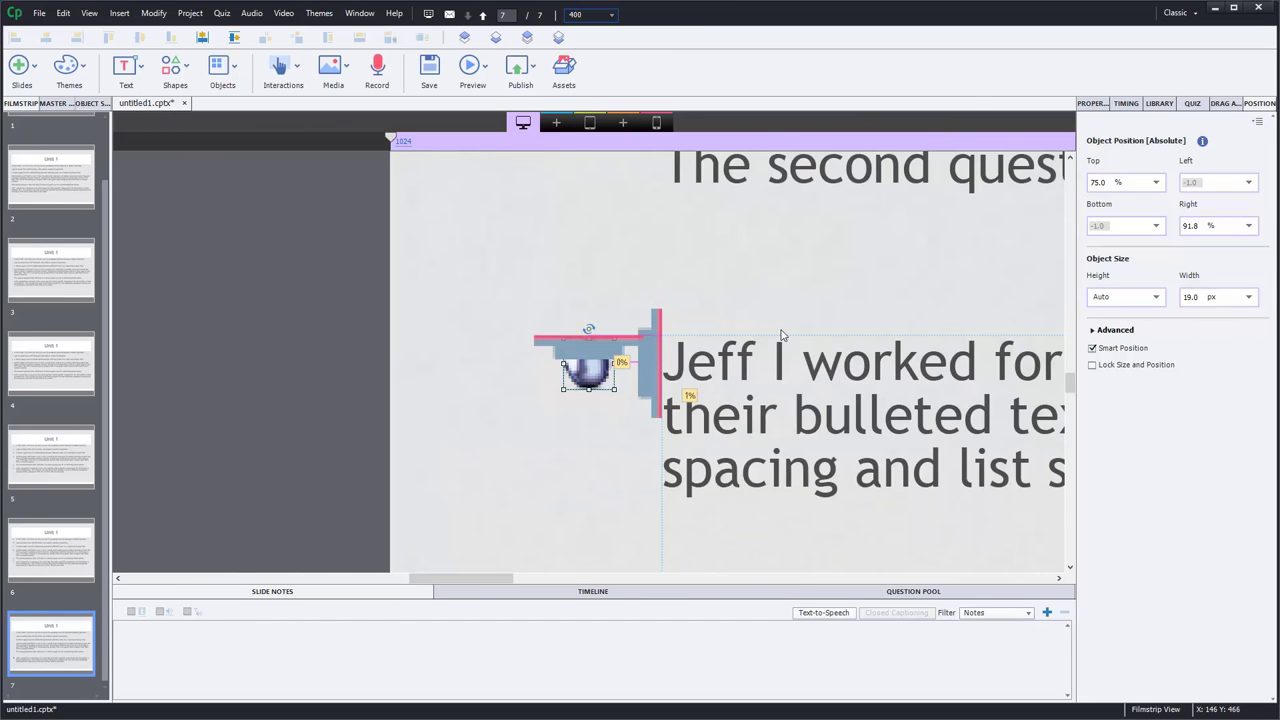
click(725, 400)
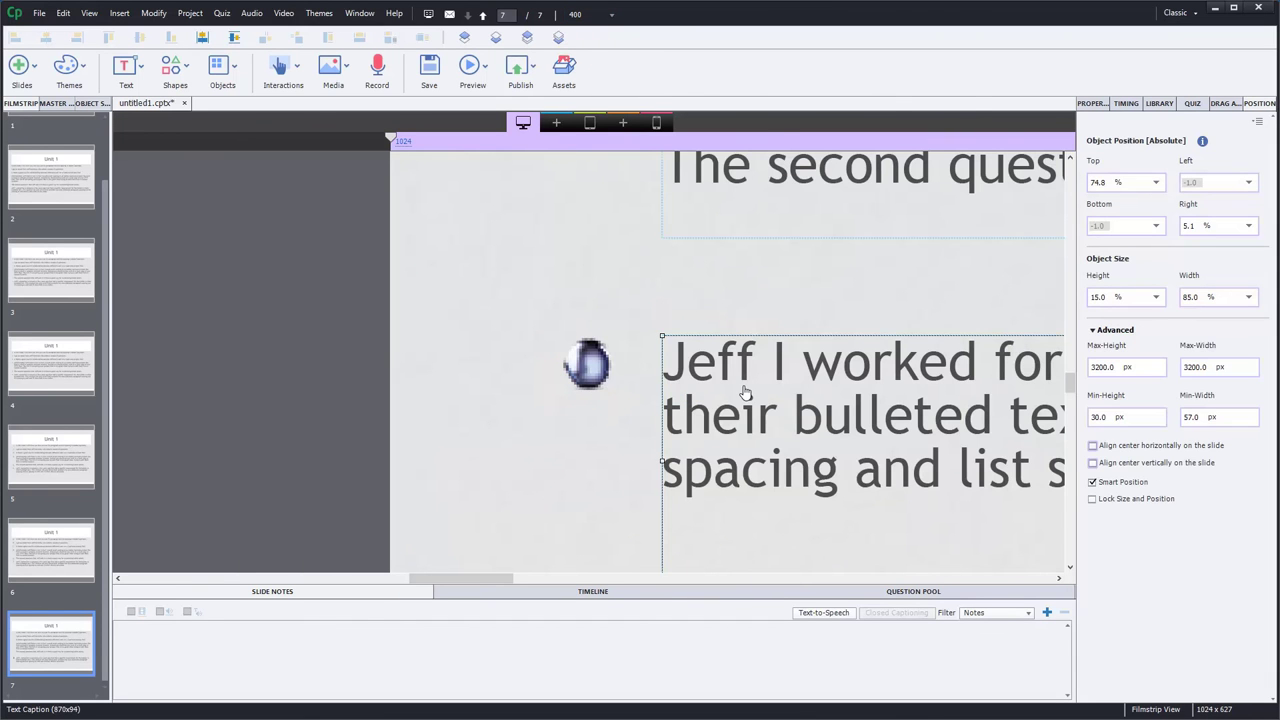
click(588, 368)
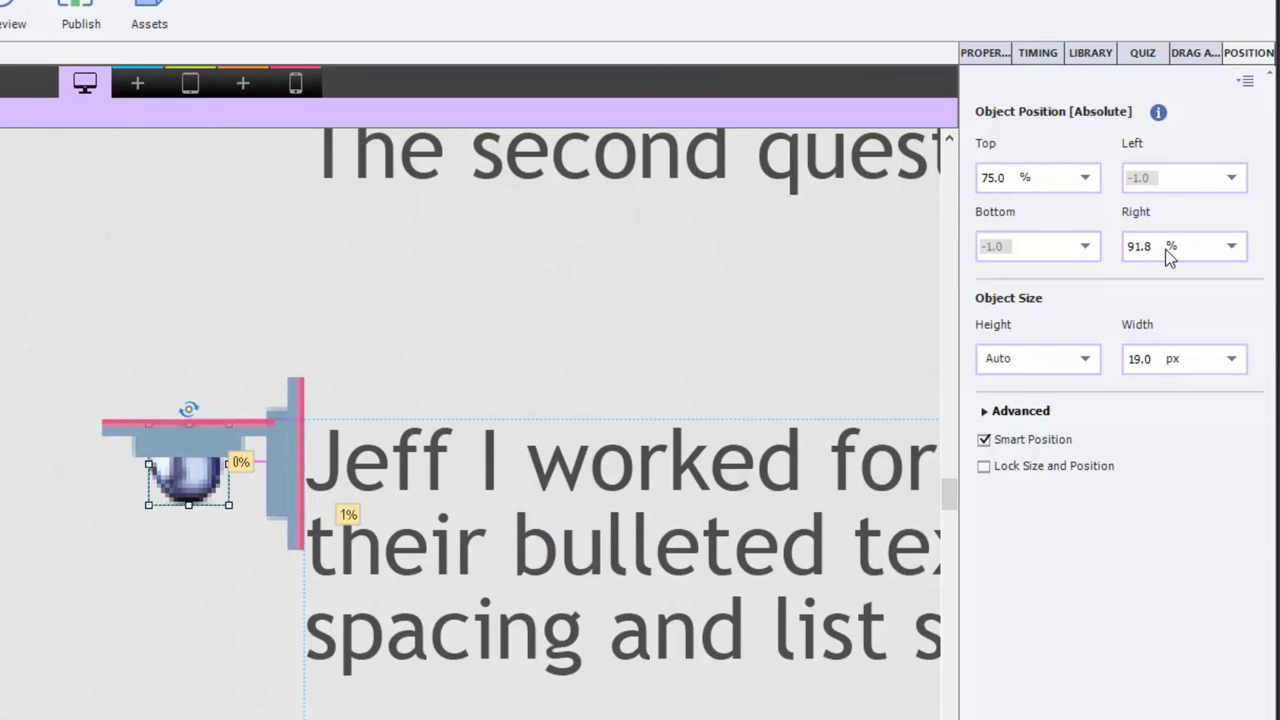
Set the sphere's Right offset to 91% and check it sits level with the caption.
drag(1157, 245, 1157, 248)
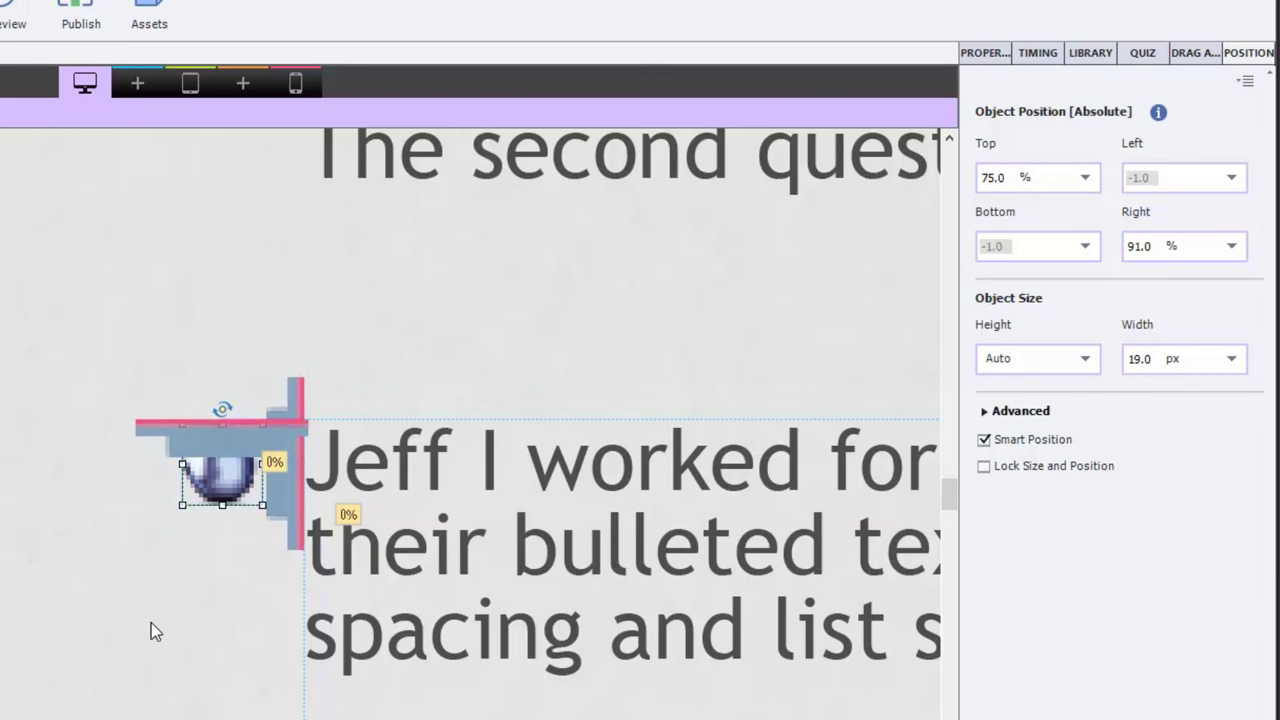
click(190, 622)
click(371, 500)
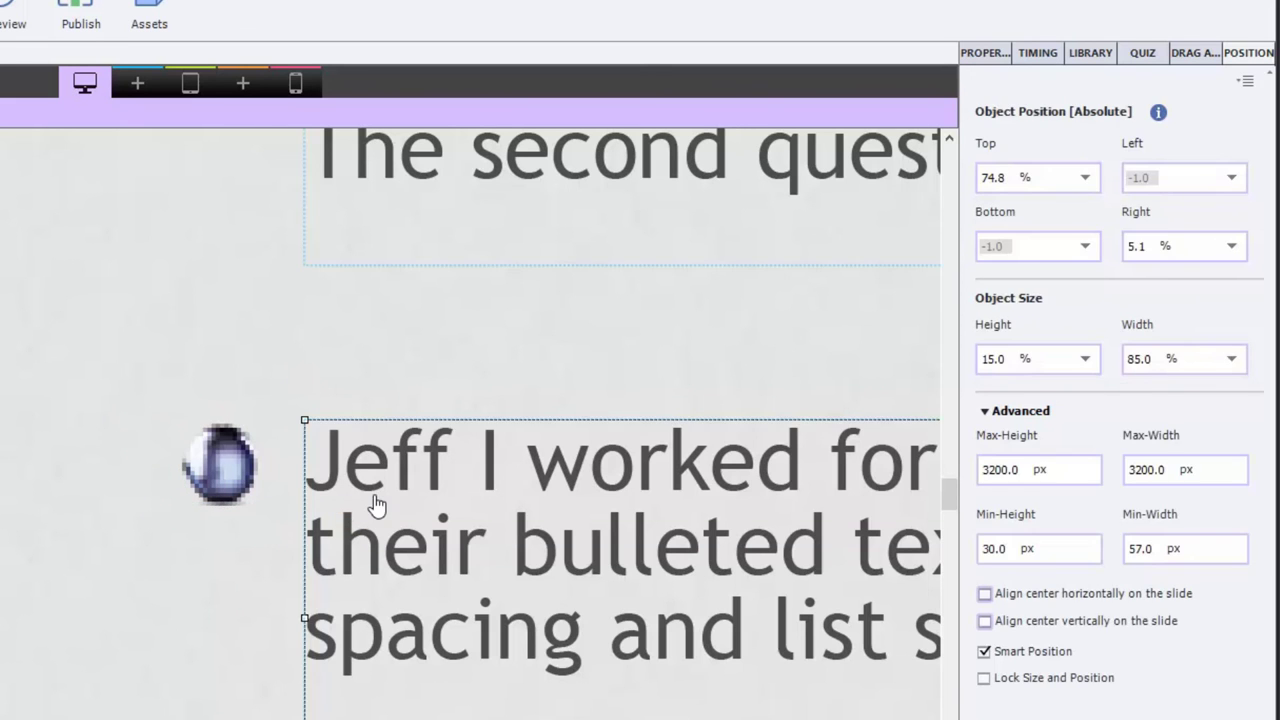
click(235, 475)
click(57, 595)
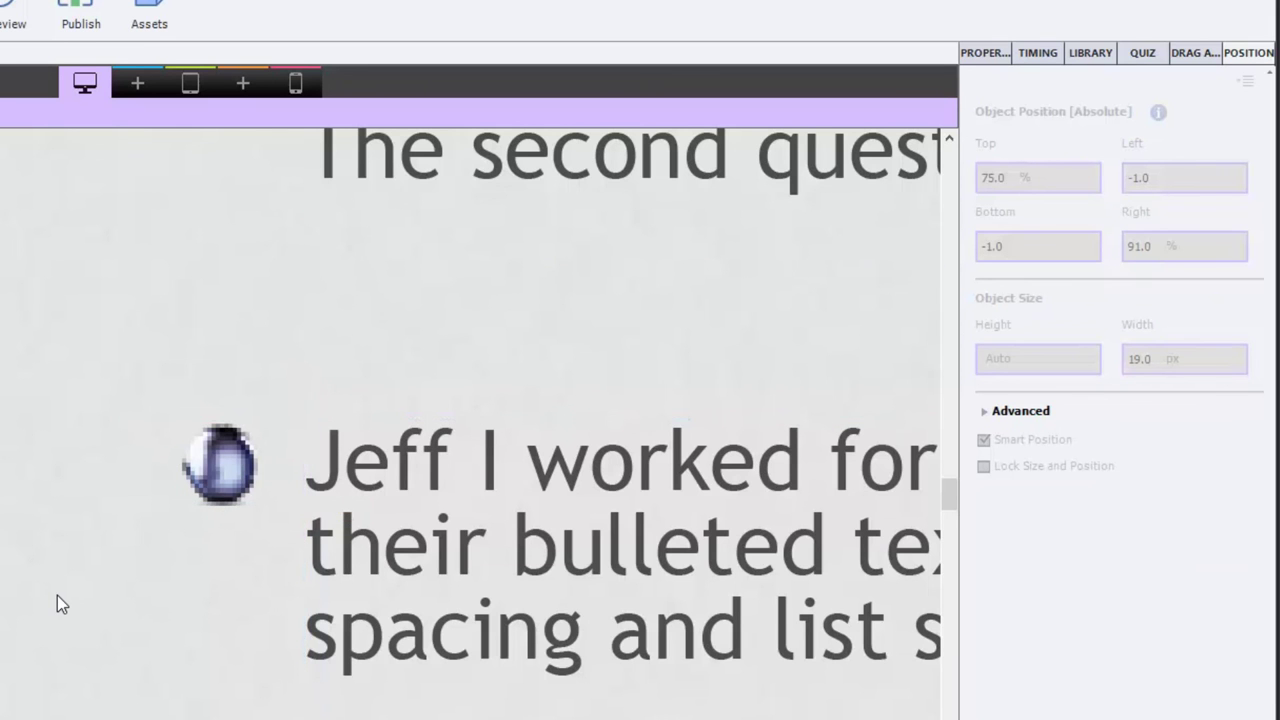
scroll(57, 595, up, 2)
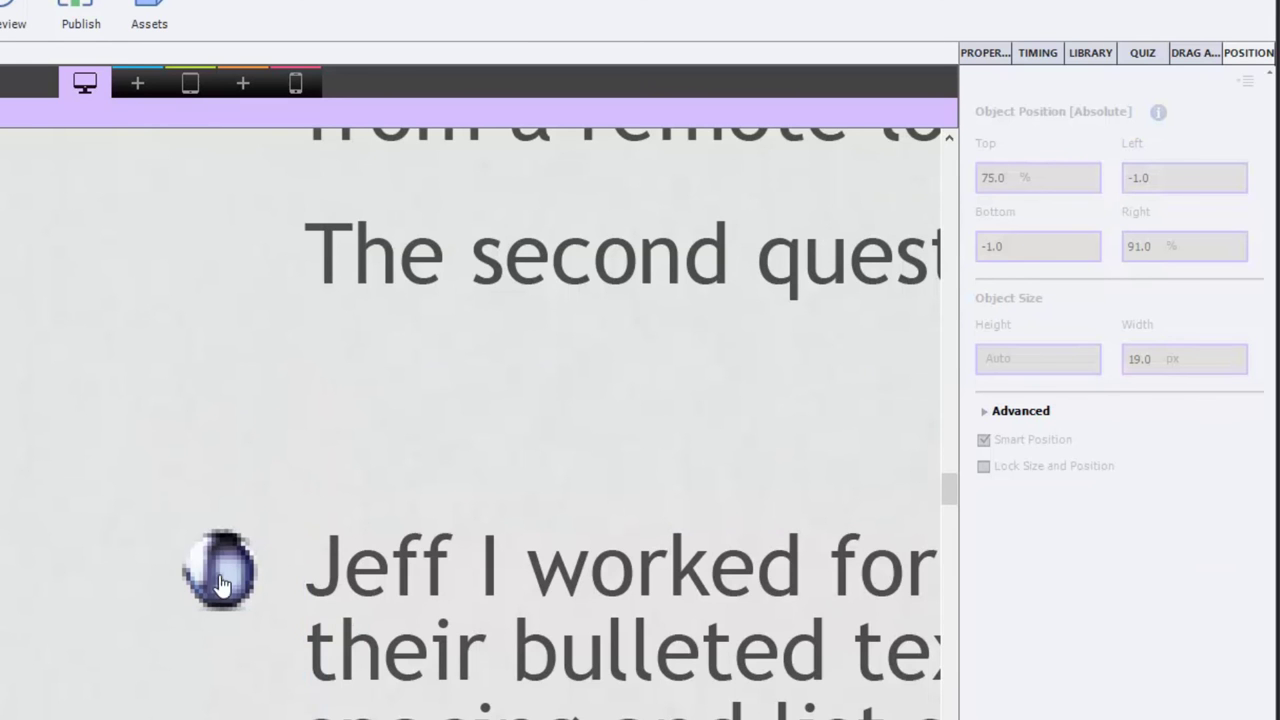
click(226, 576)
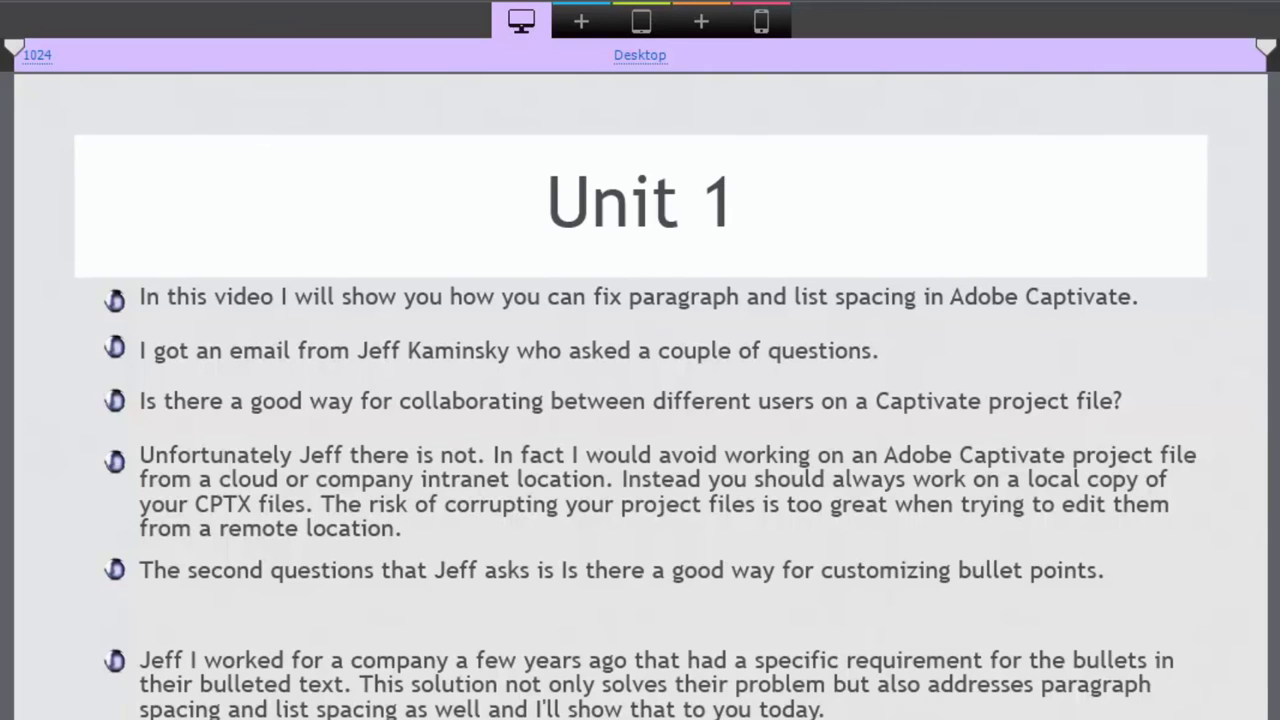
Review each bullet caption, then move the last caption up to Top 70%.
click(708, 318)
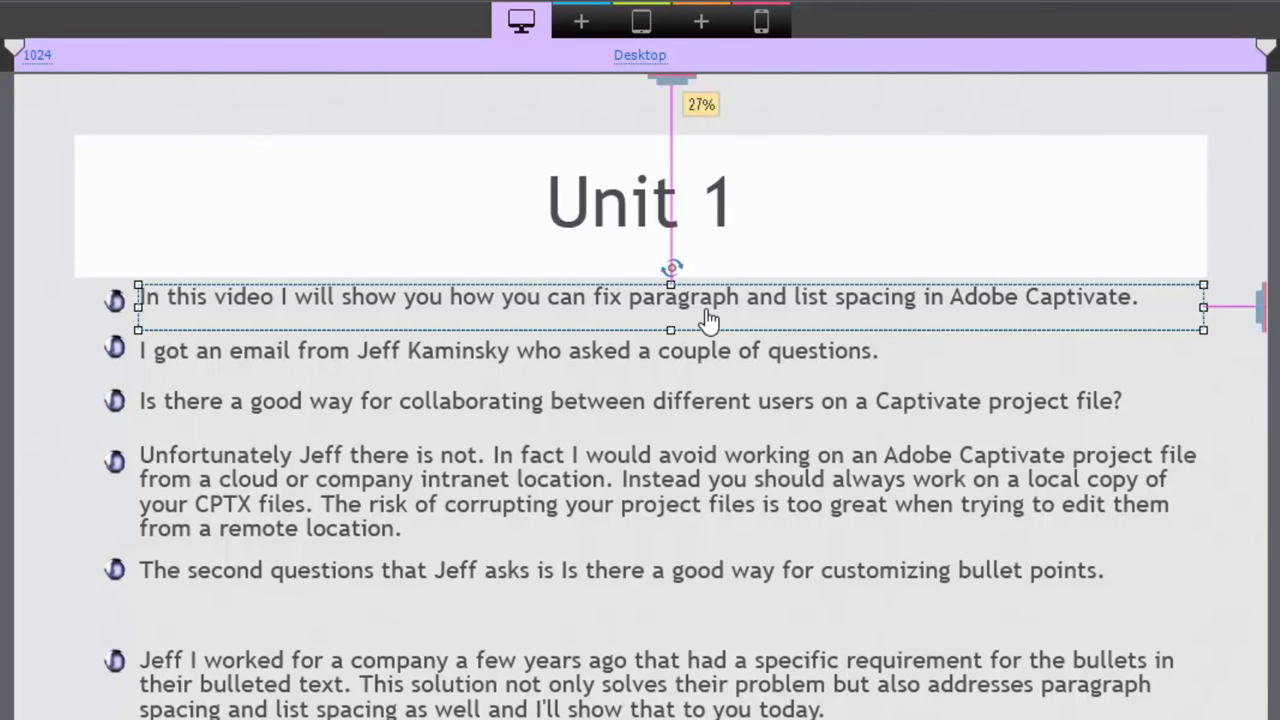
click(712, 350)
click(718, 412)
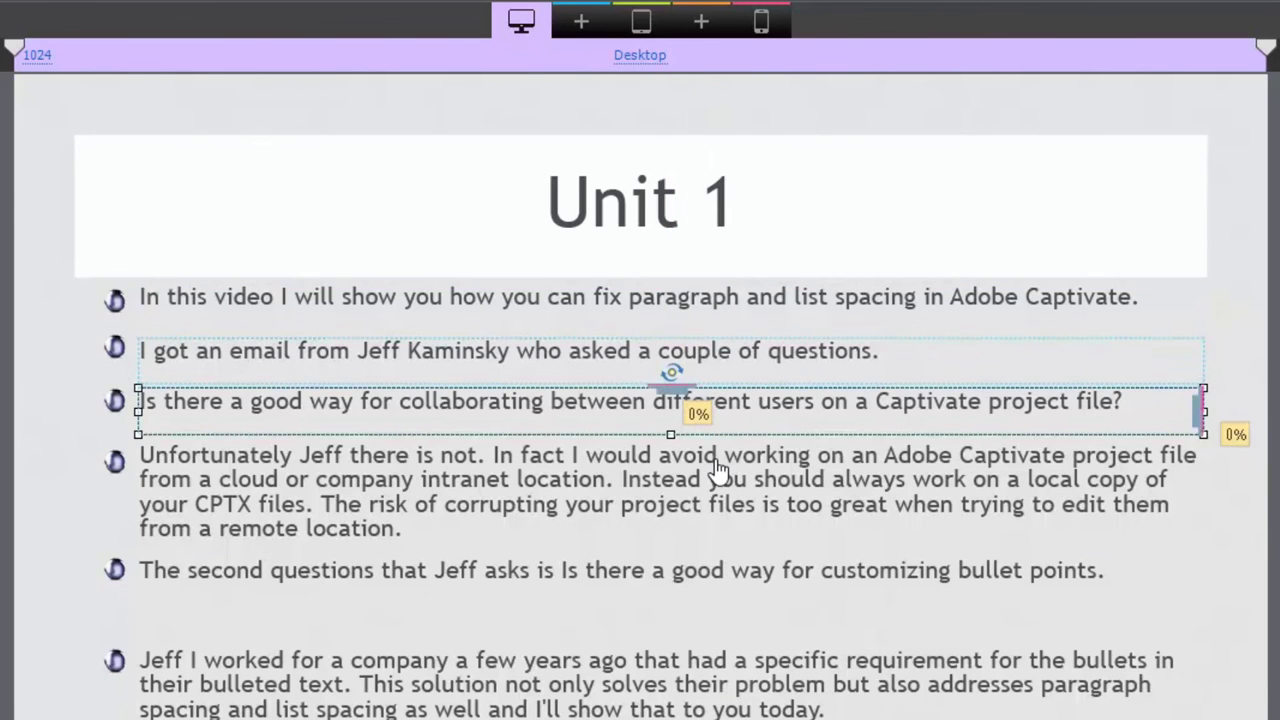
click(718, 468)
click(712, 605)
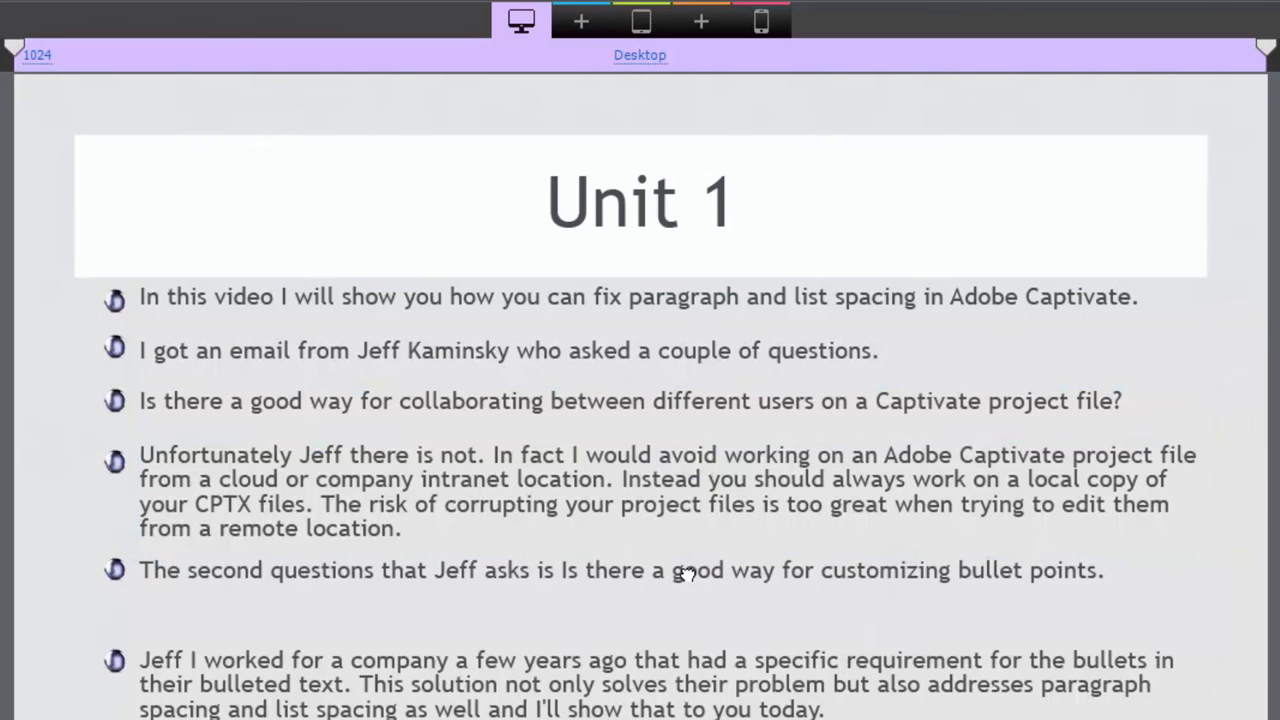
click(690, 588)
click(698, 685)
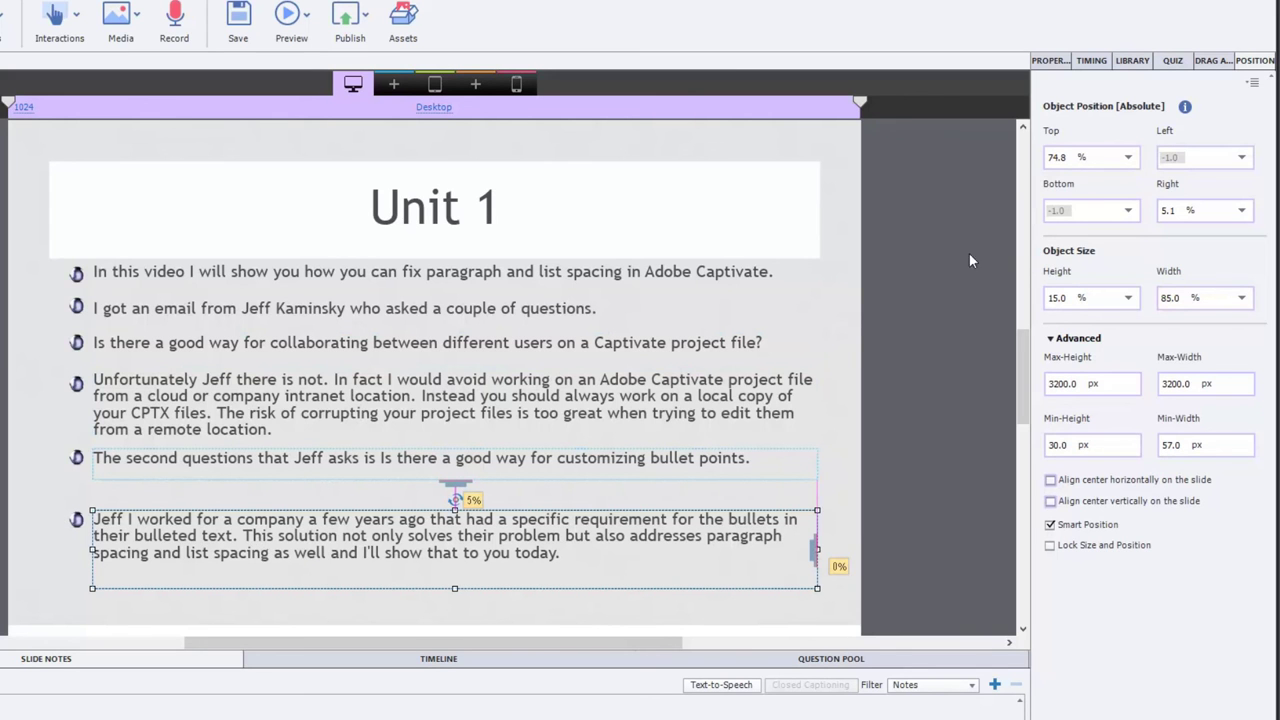
drag(1069, 157, 1069, 157)
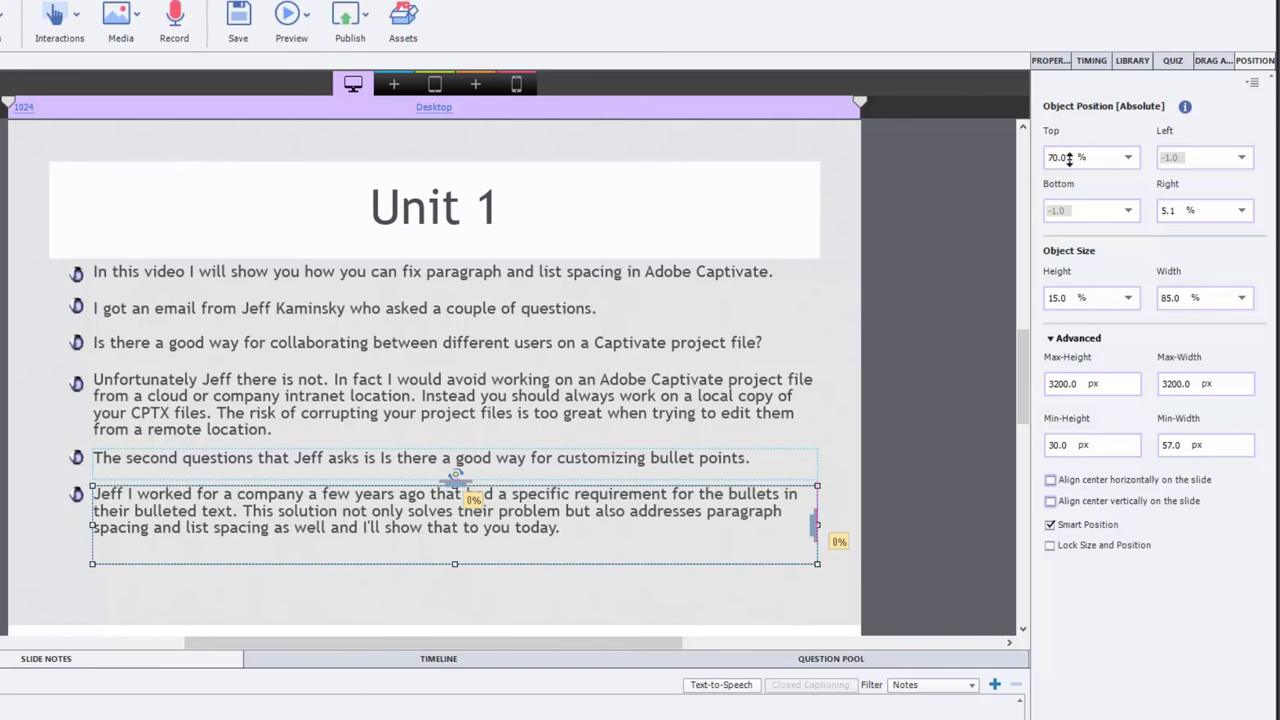
click(890, 331)
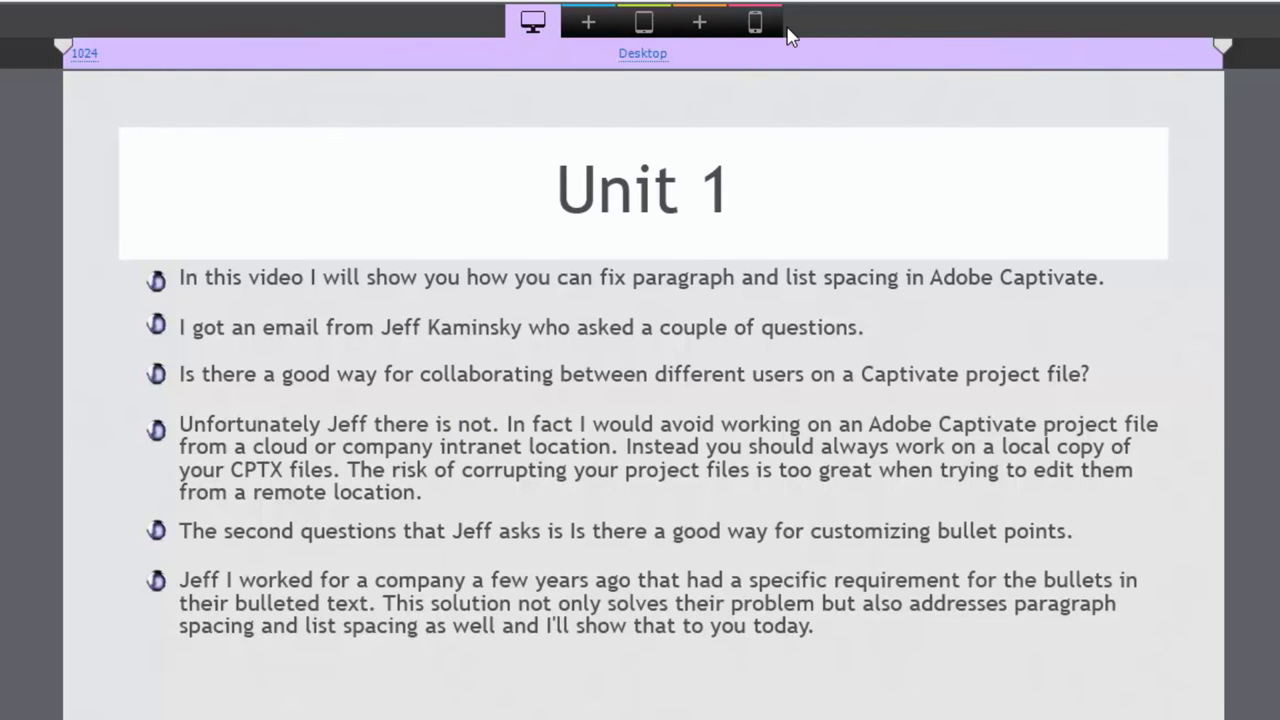
Apply position properties to all views for the first three captions.
right_click(577, 300)
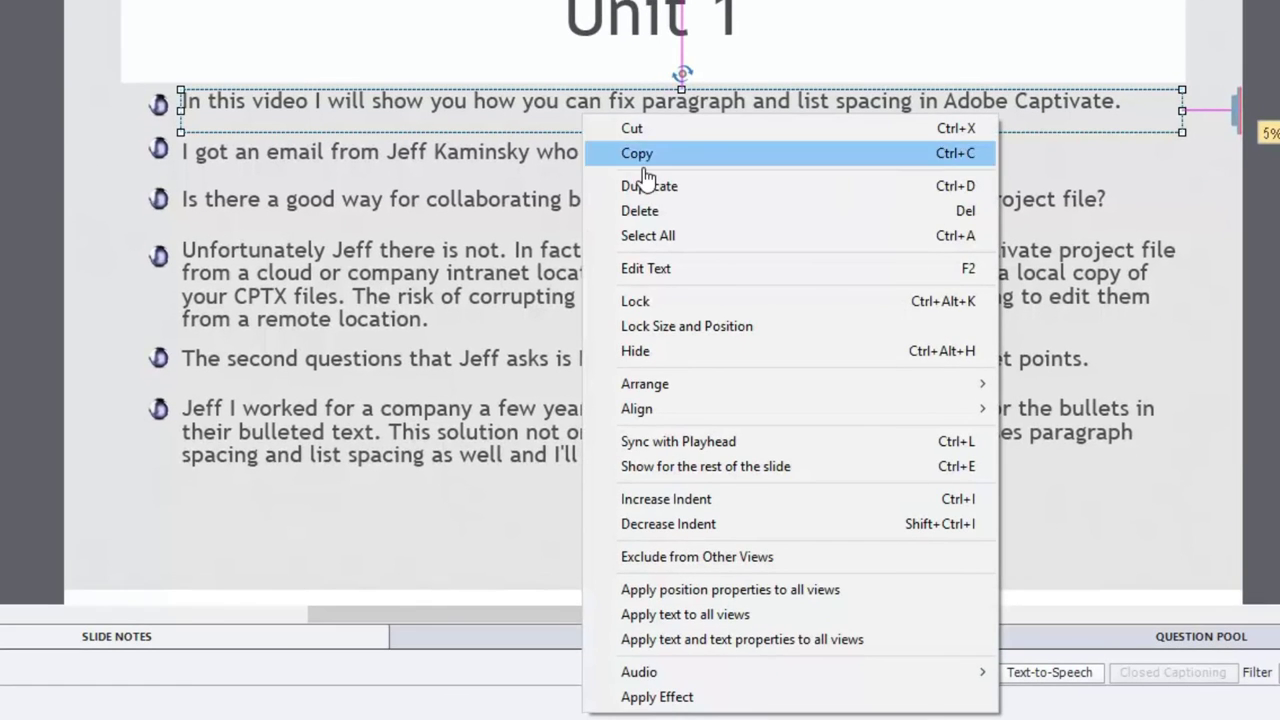
click(680, 590)
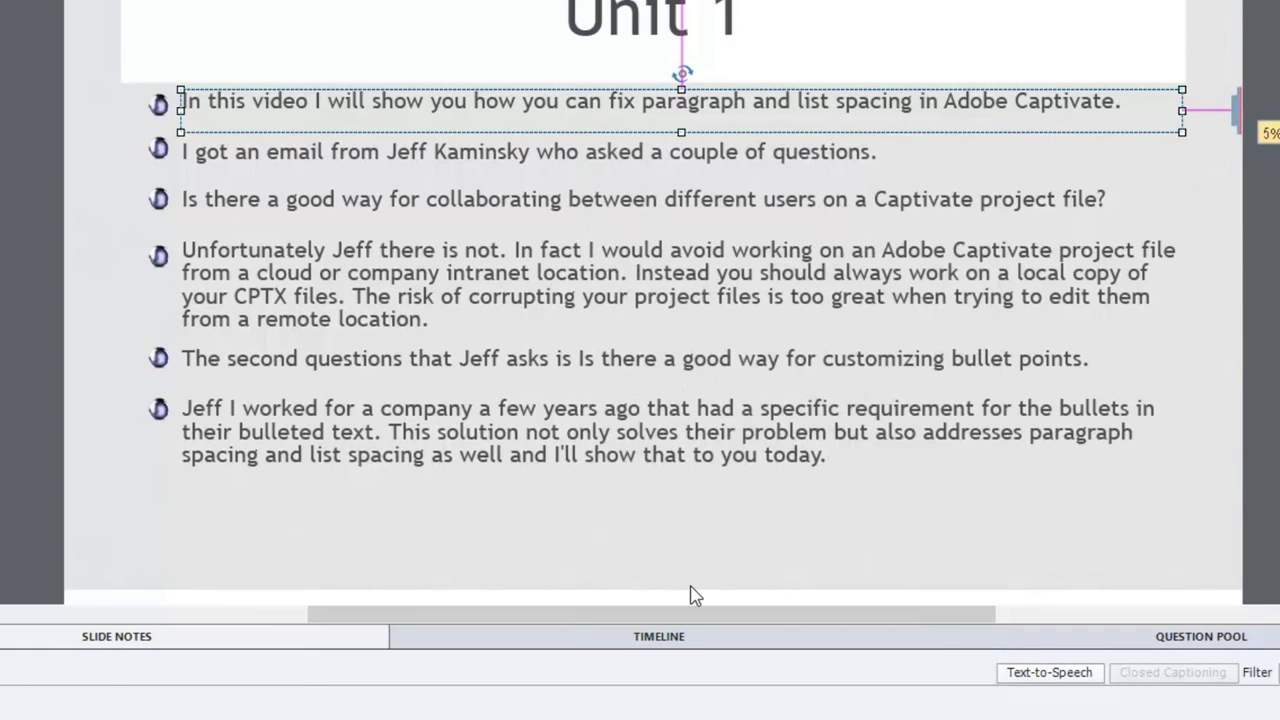
right_click(681, 162)
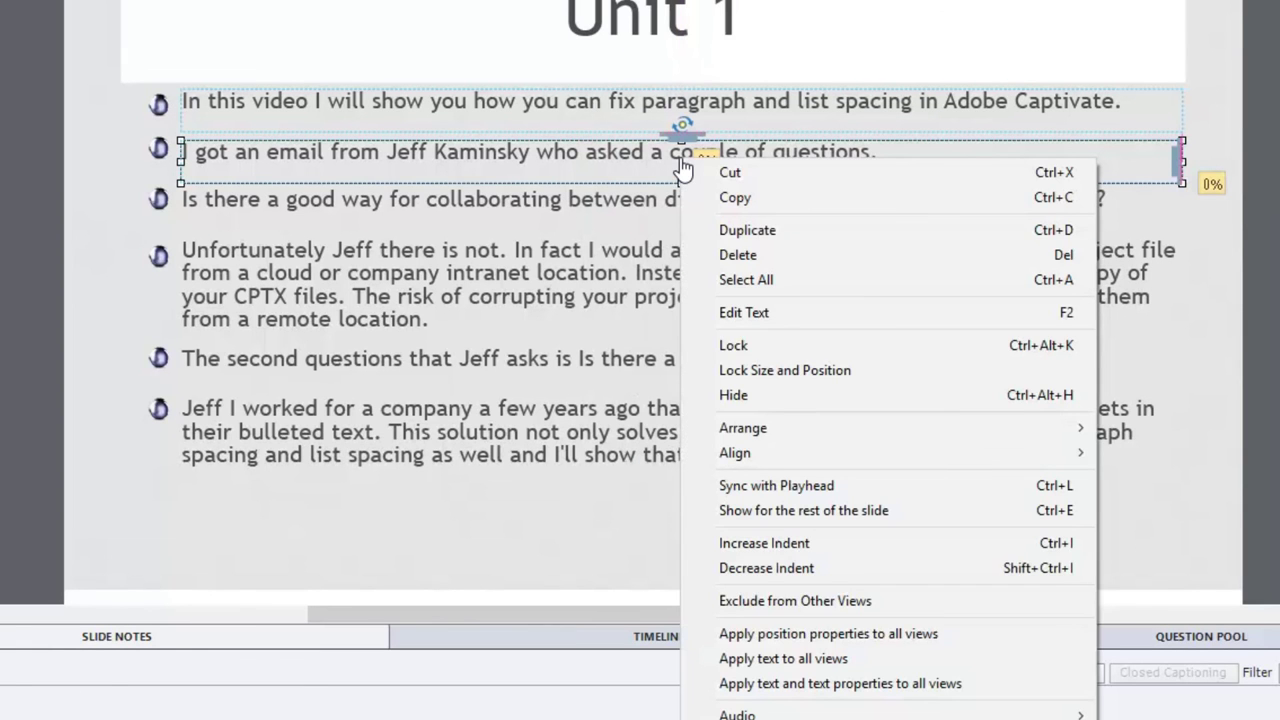
click(766, 634)
right_click(708, 205)
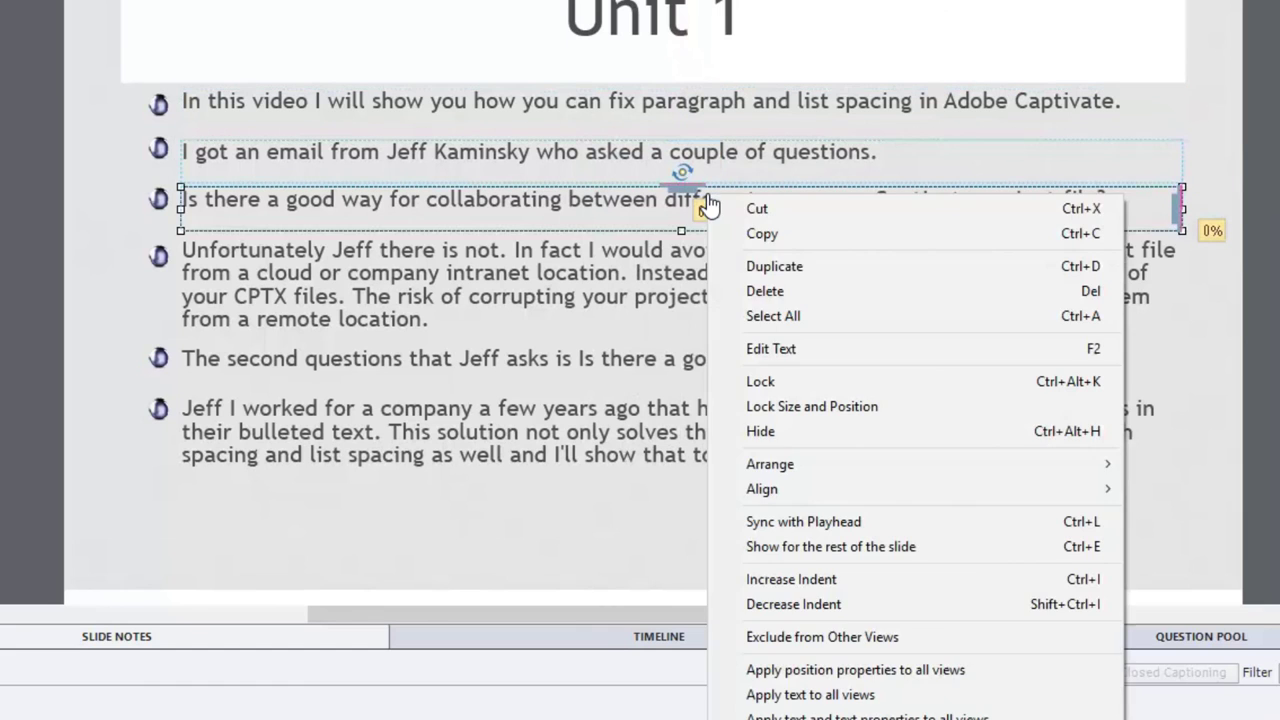
click(853, 671)
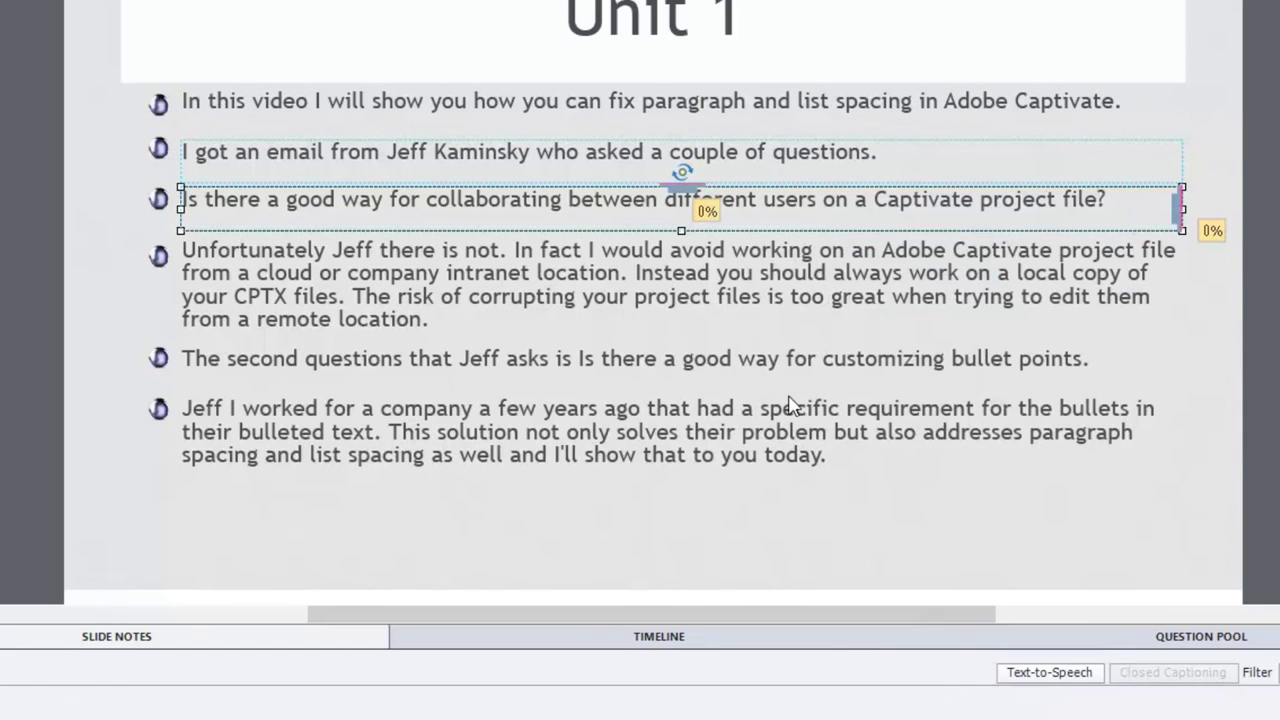
Apply position properties to all views for the fourth, fifth and sixth captions.
right_click(766, 302)
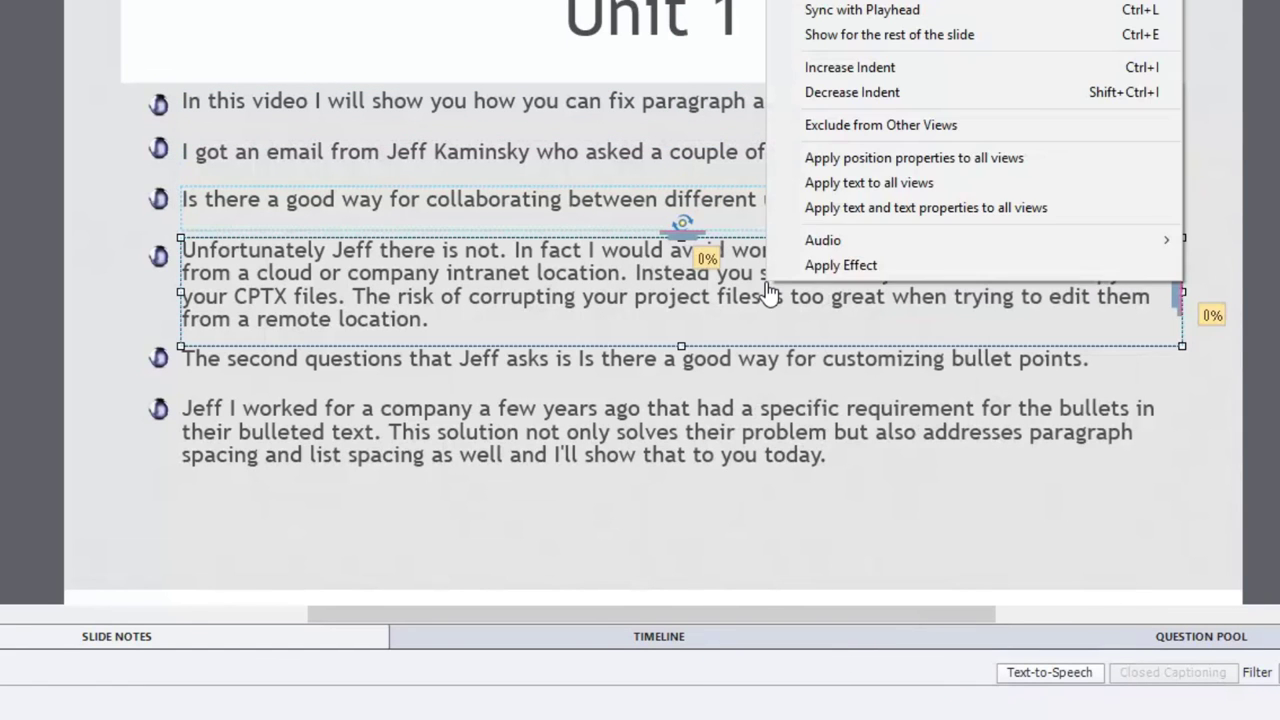
click(866, 158)
click(797, 370)
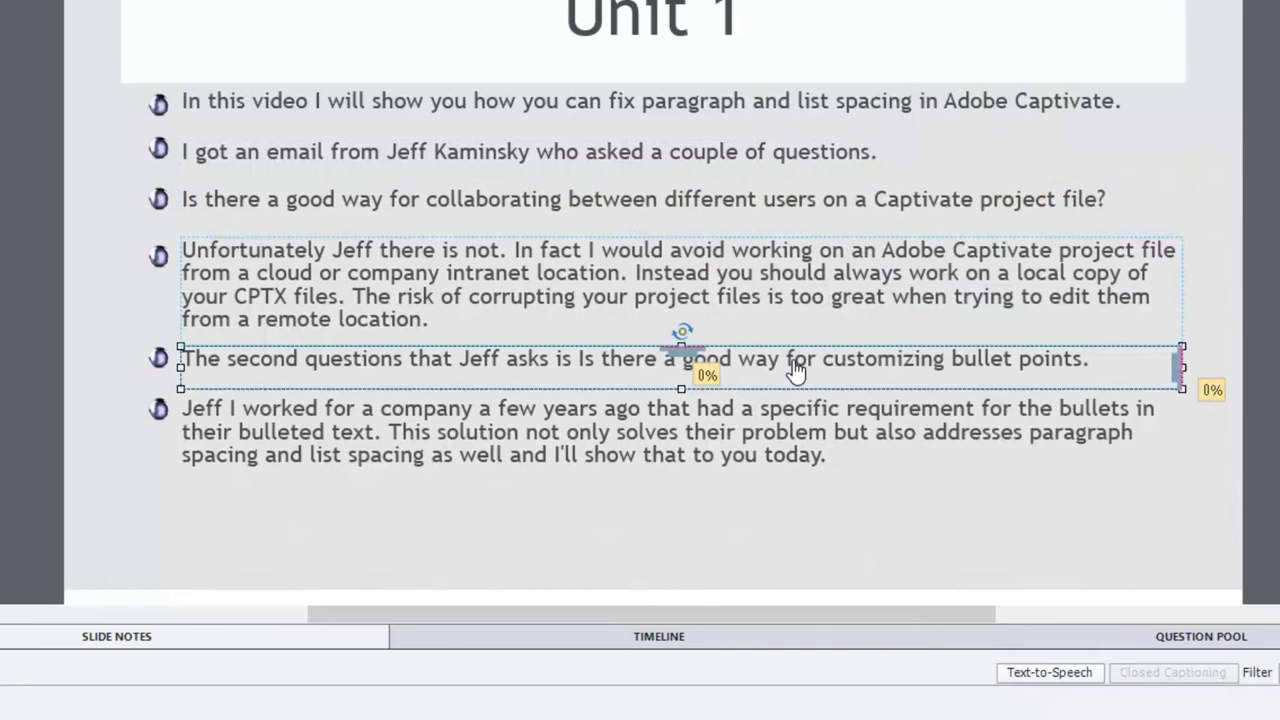
right_click(797, 370)
click(860, 238)
right_click(752, 460)
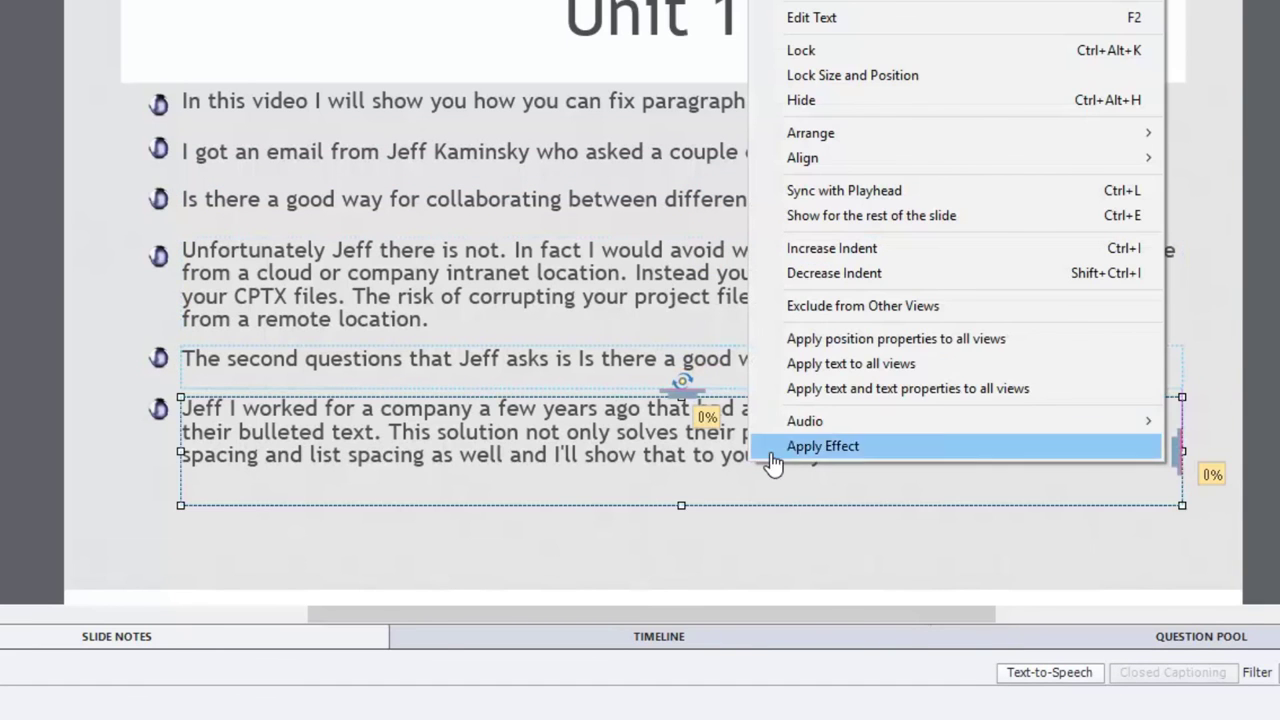
click(860, 340)
Apply position properties to all views for the last, fifth and fourth sphere bullets.
right_click(157, 412)
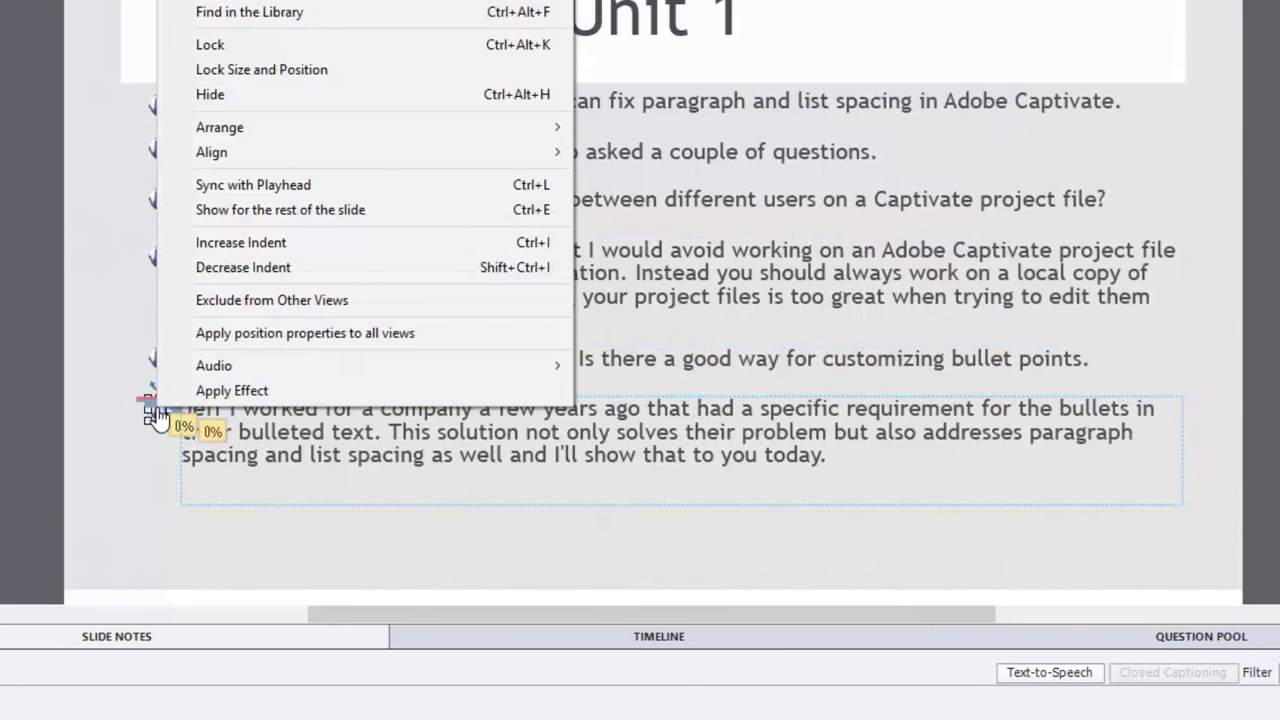
click(243, 335)
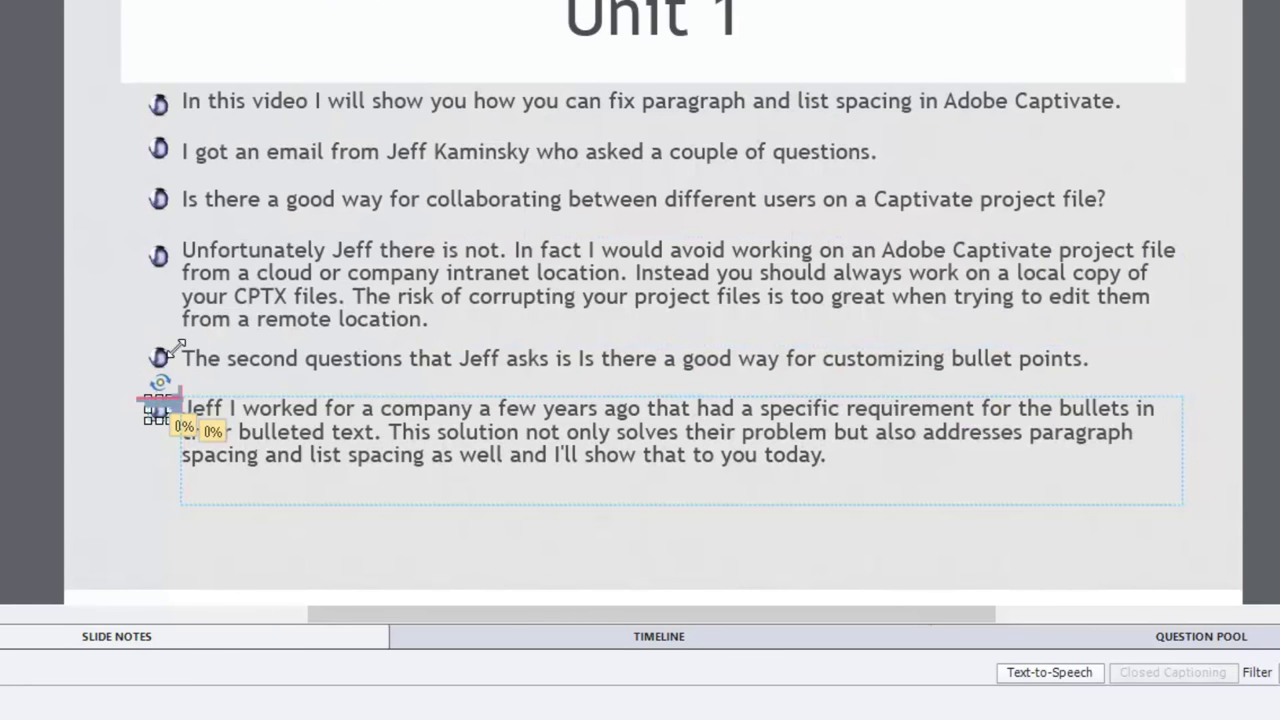
right_click(157, 352)
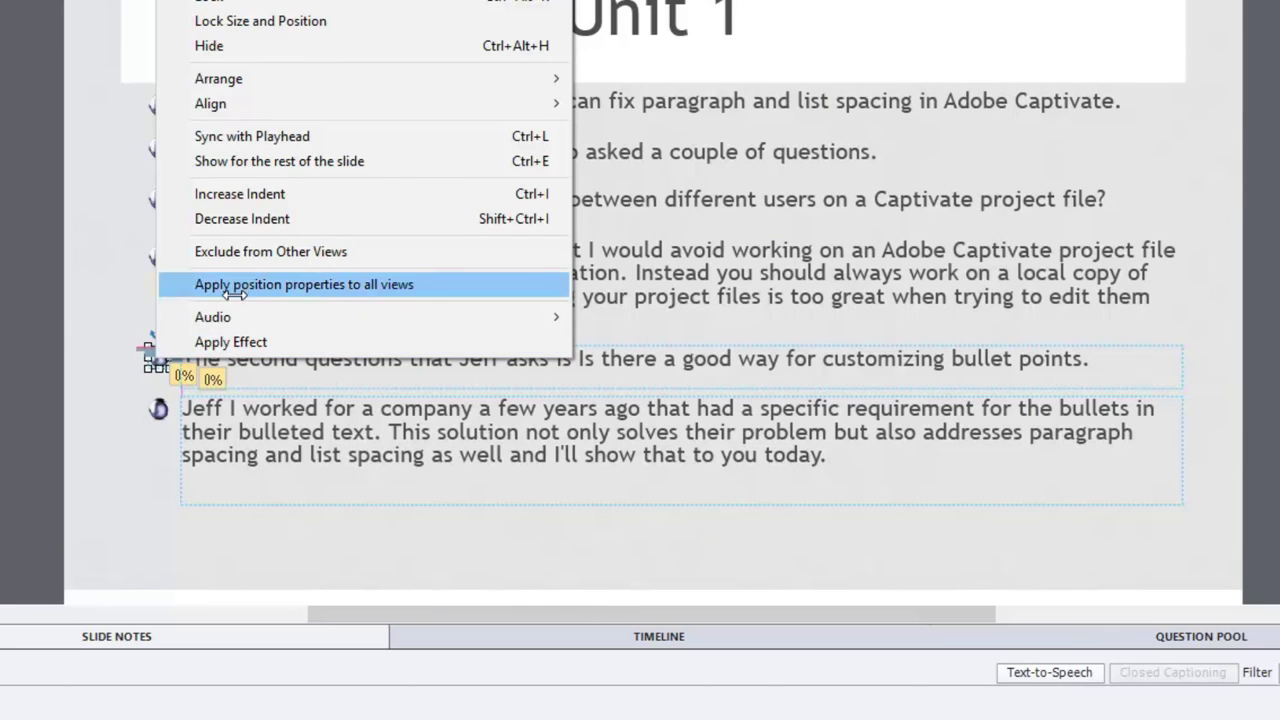
click(238, 288)
right_click(157, 260)
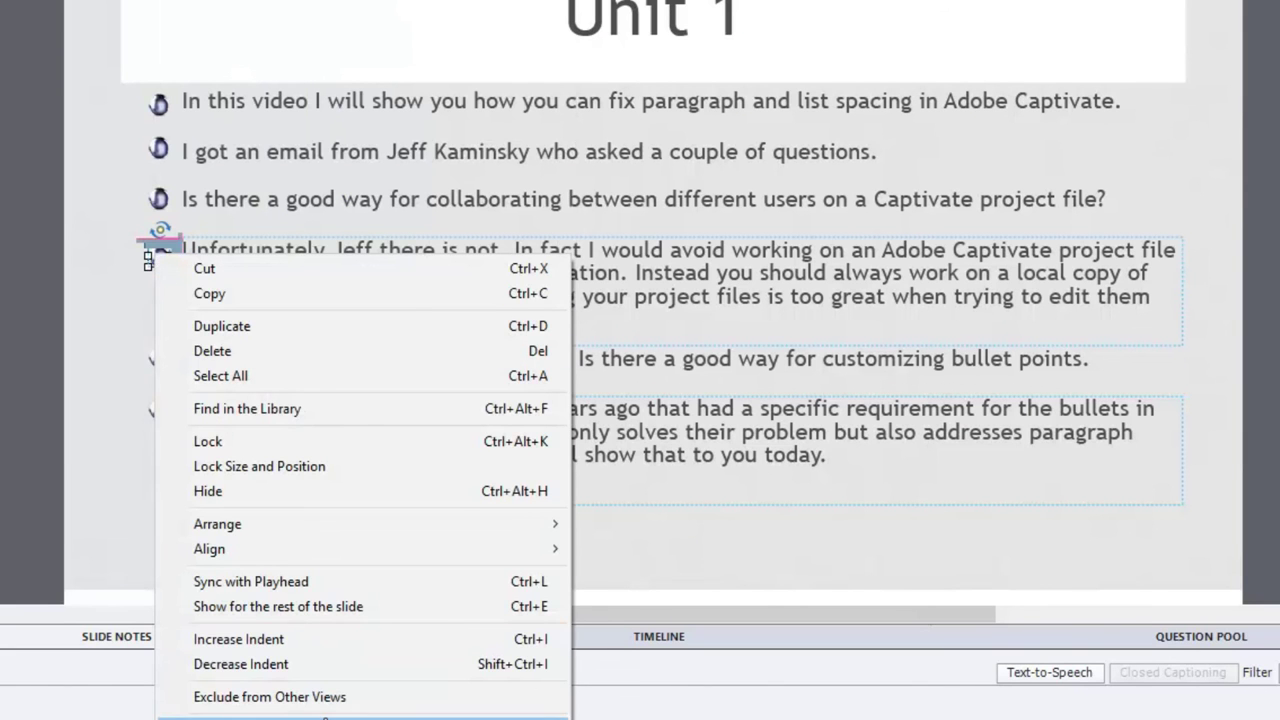
click(305, 716)
drag(105, 189, 166, 482)
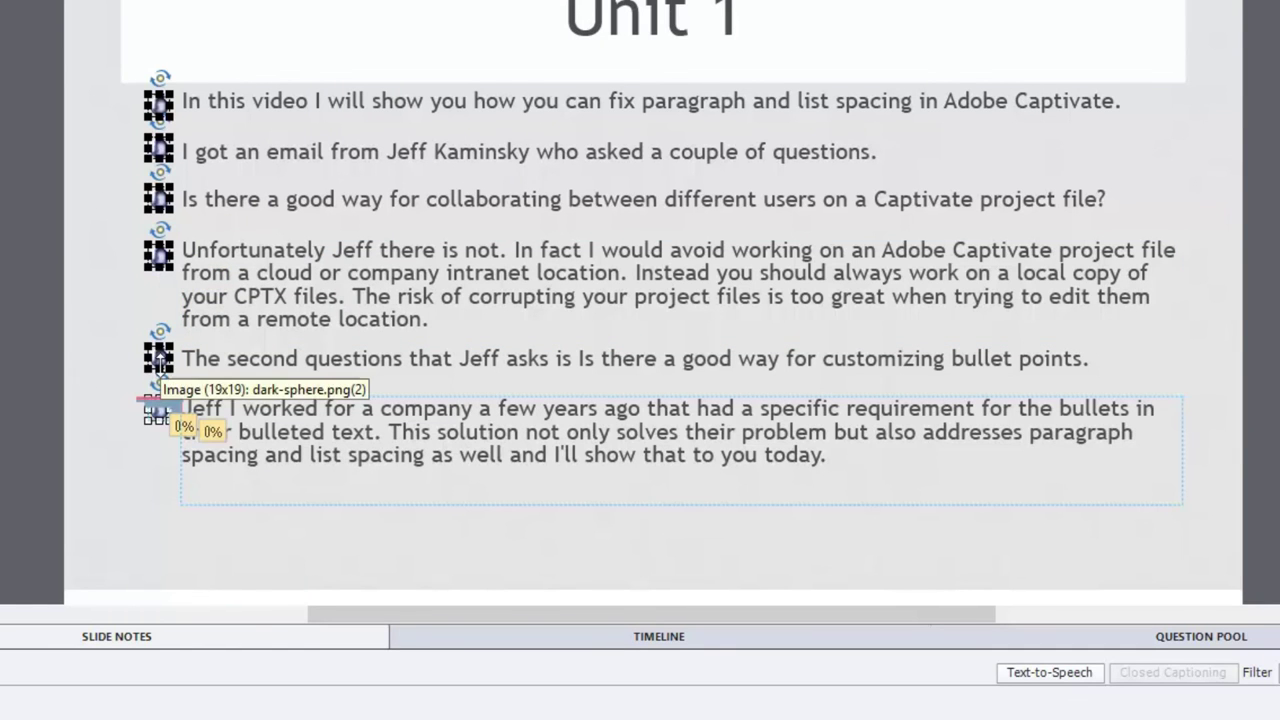
right_click(158, 366)
click(122, 362)
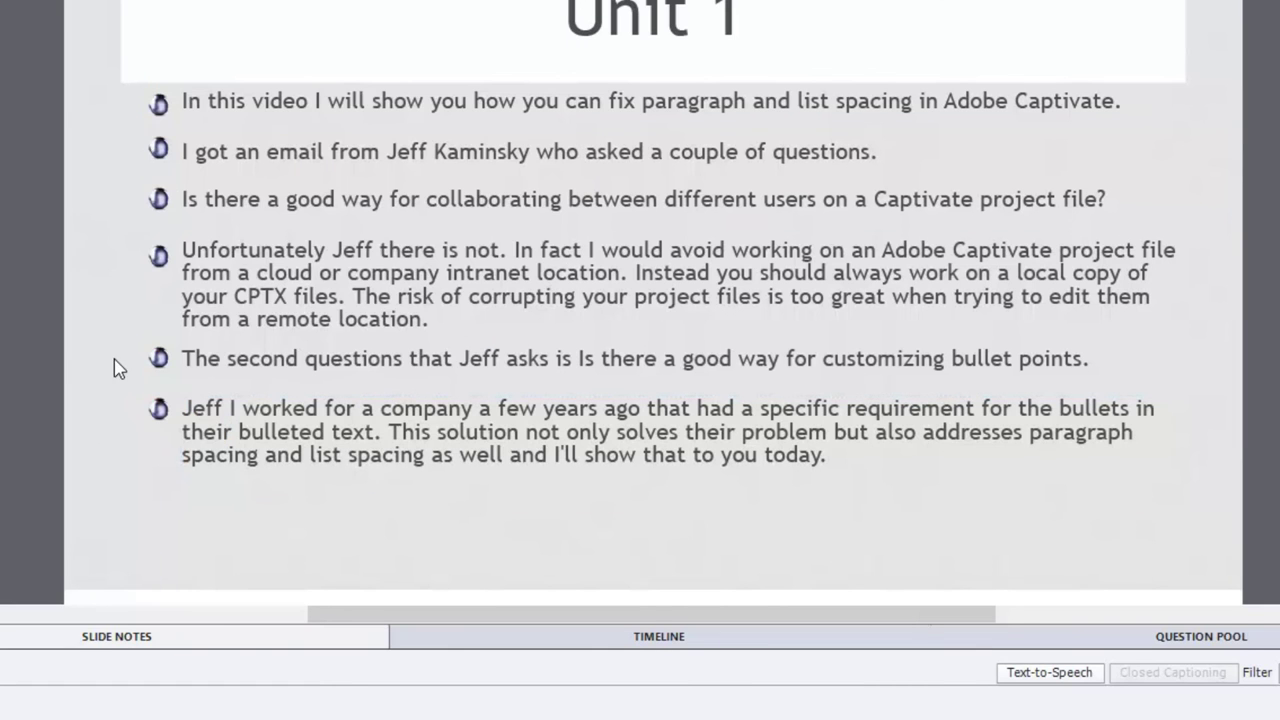
Apply position properties to all views for the first through fourth sphere bullets, one at a time.
right_click(160, 110)
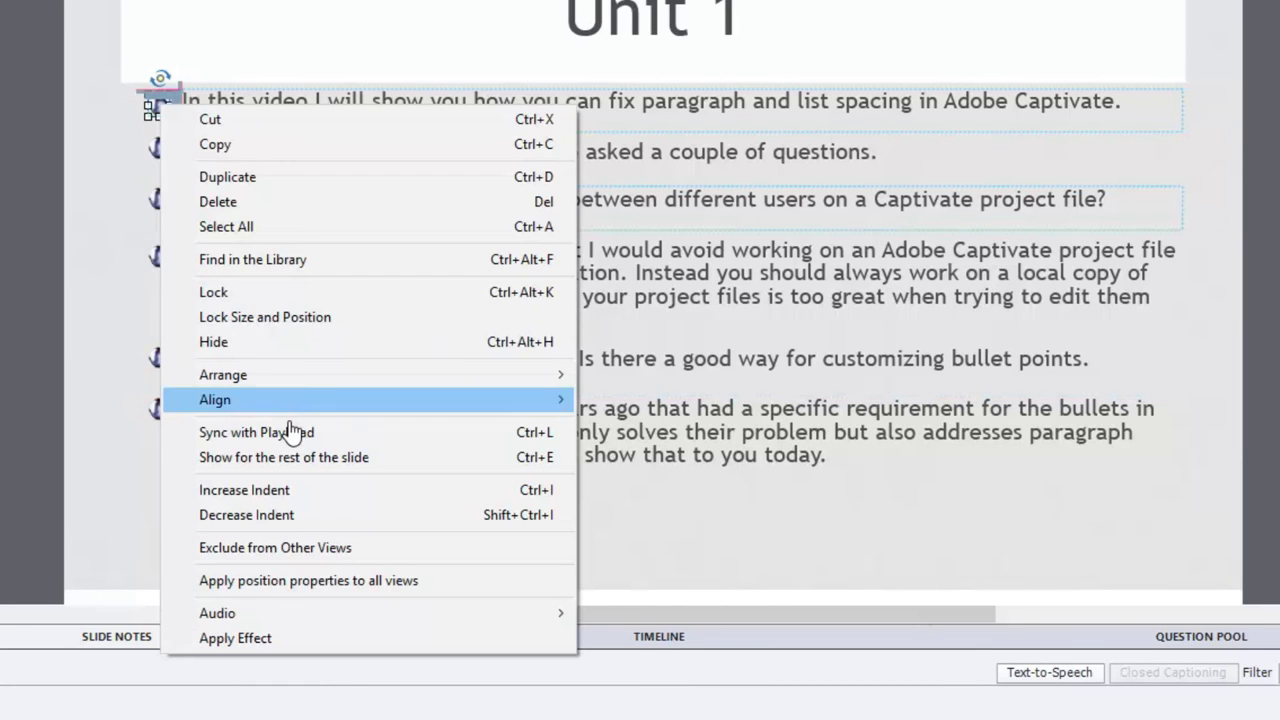
click(352, 590)
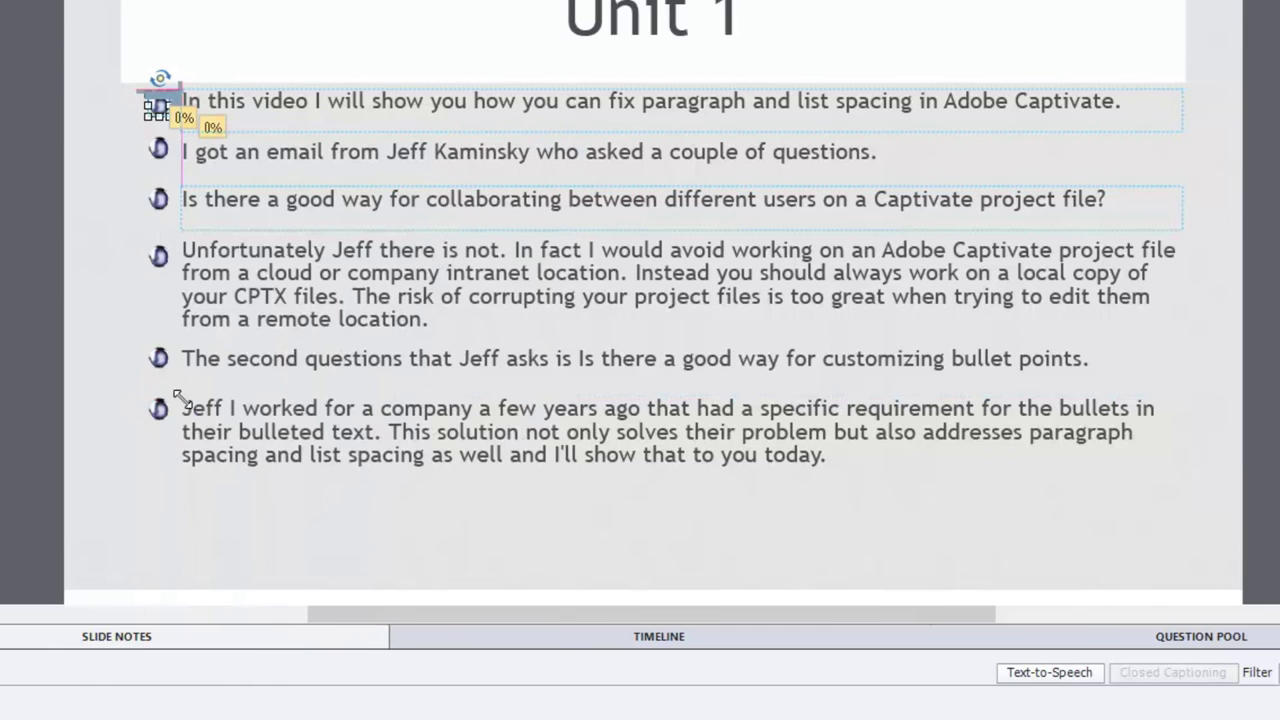
right_click(157, 158)
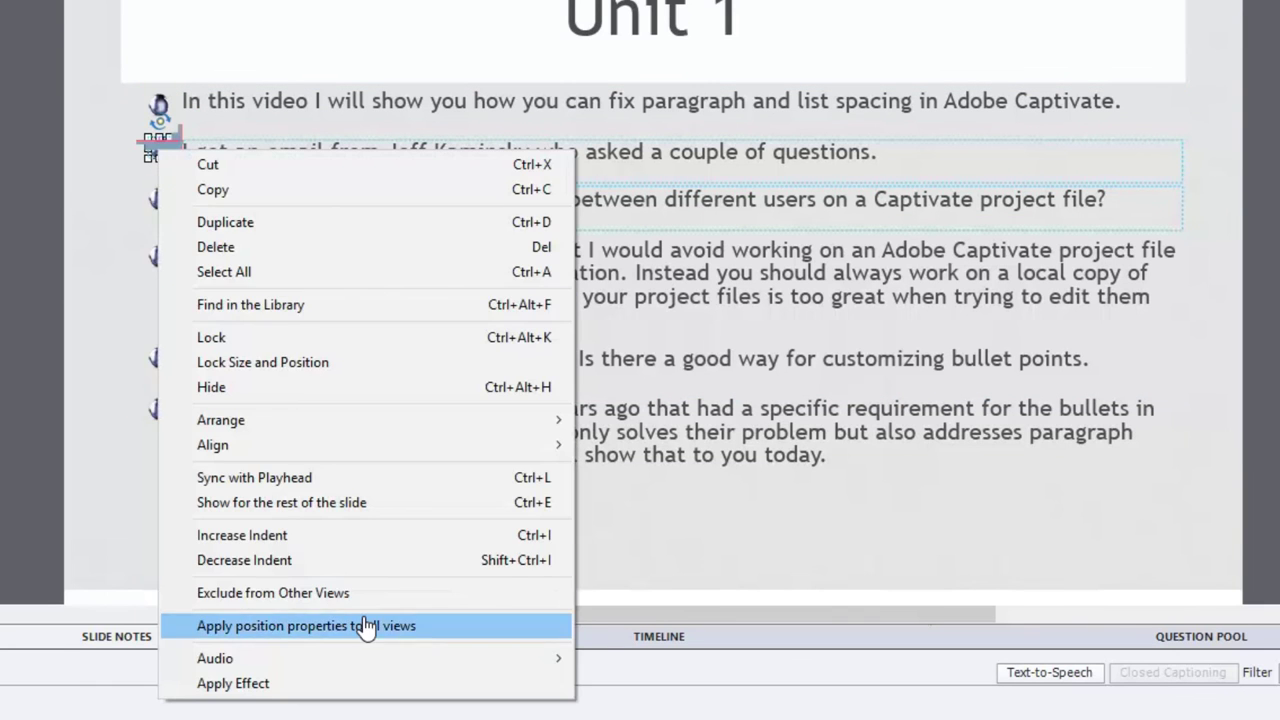
click(362, 625)
right_click(157, 200)
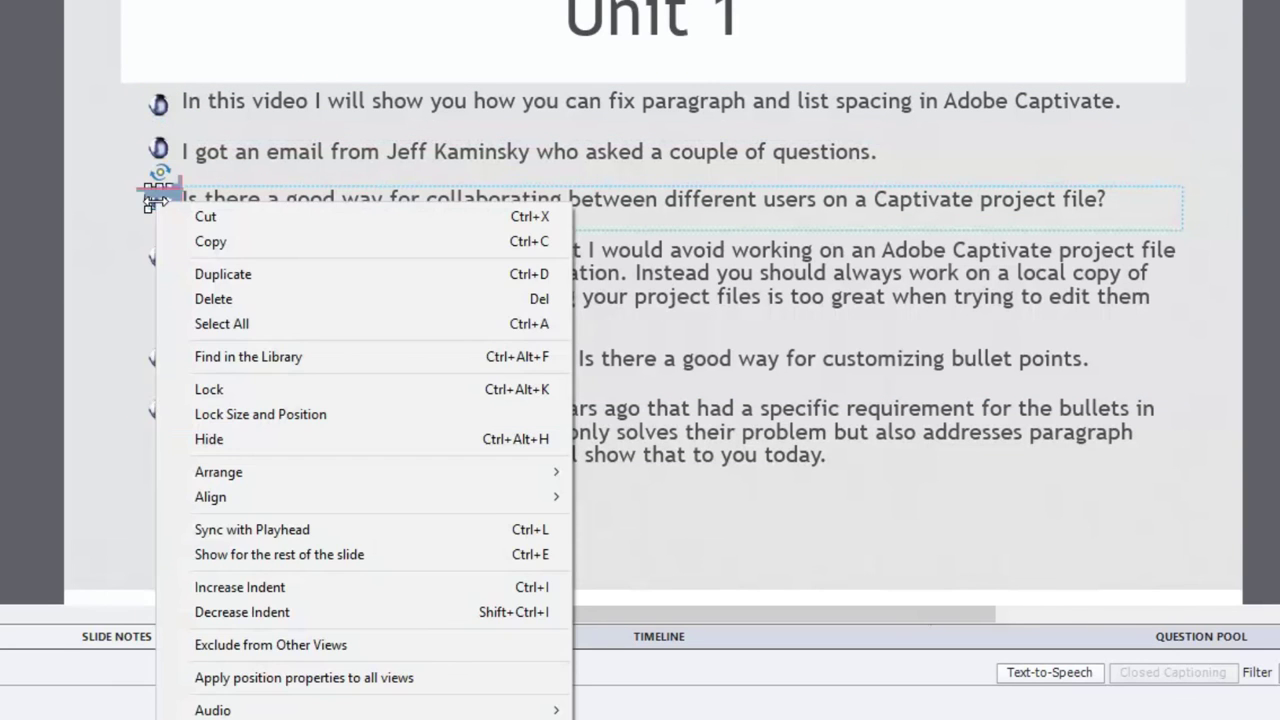
click(293, 678)
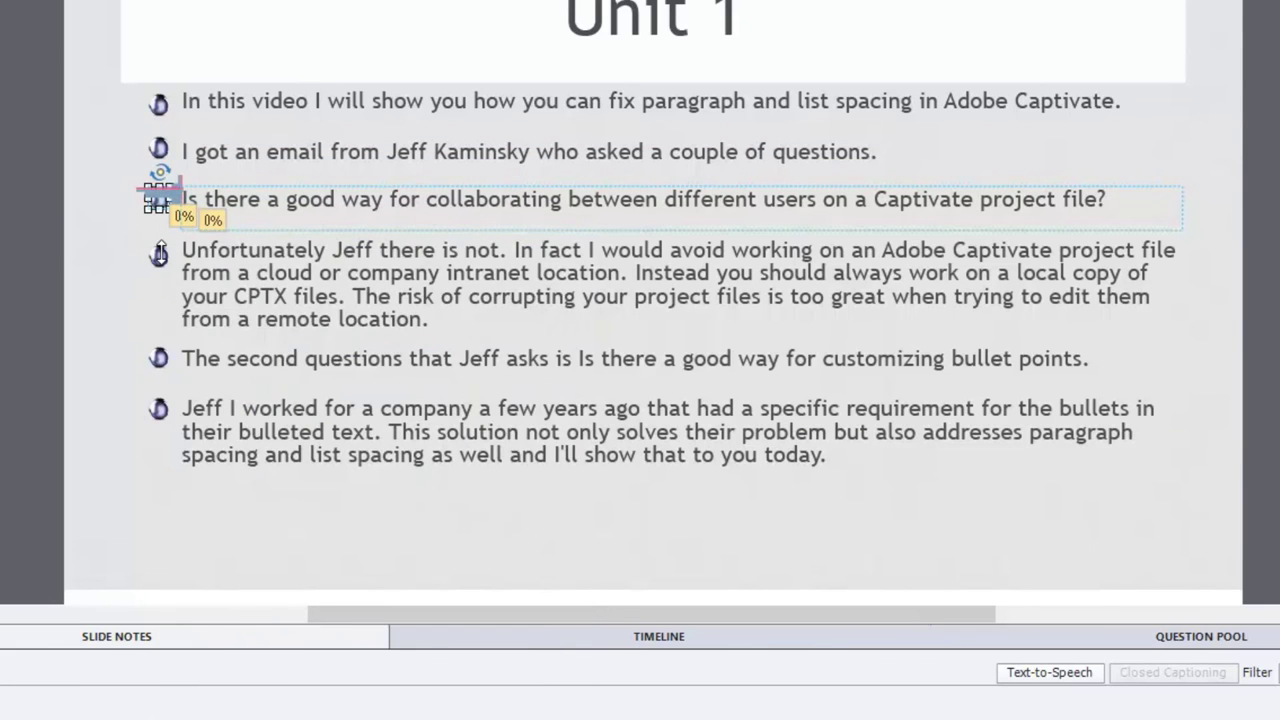
right_click(157, 257)
click(362, 712)
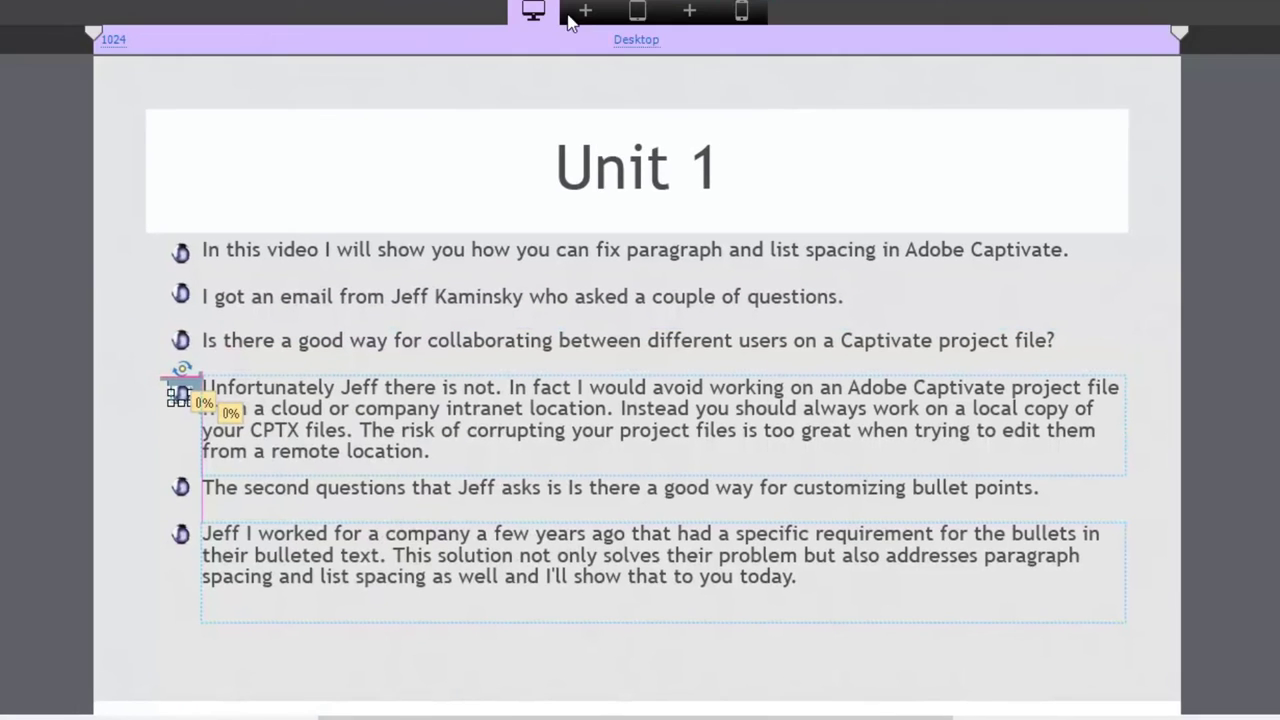
click(636, 10)
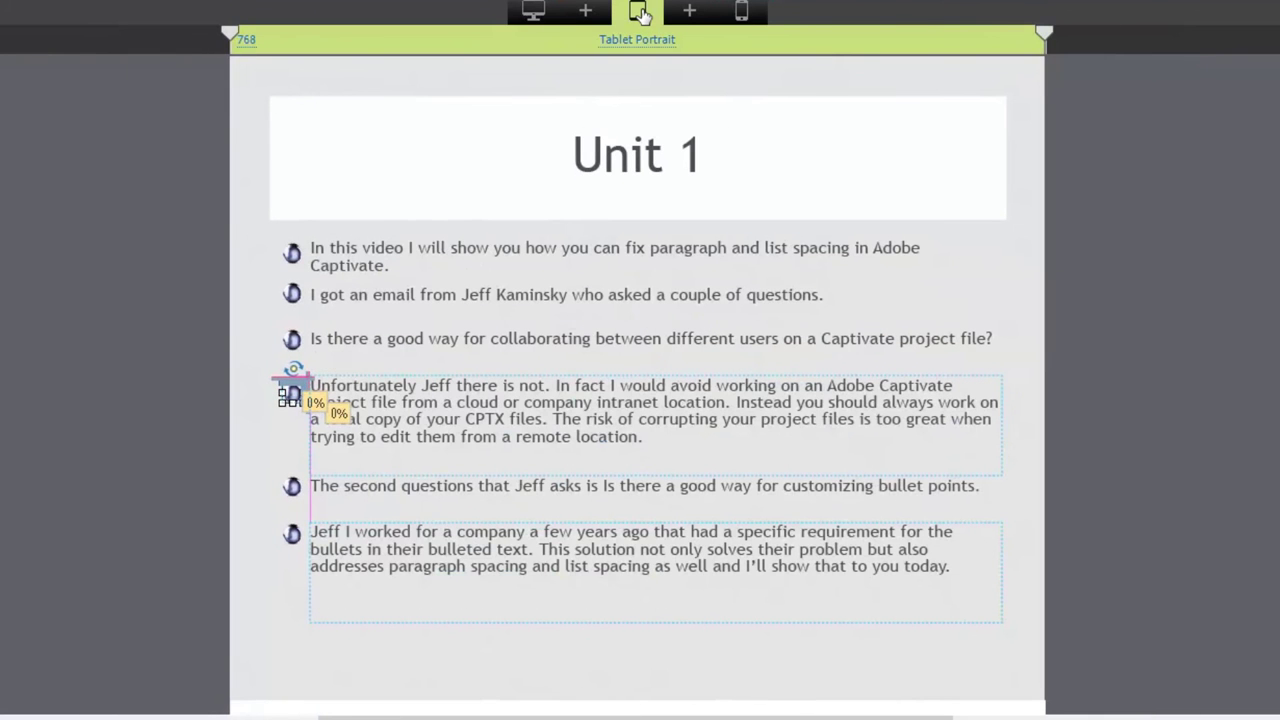
click(745, 12)
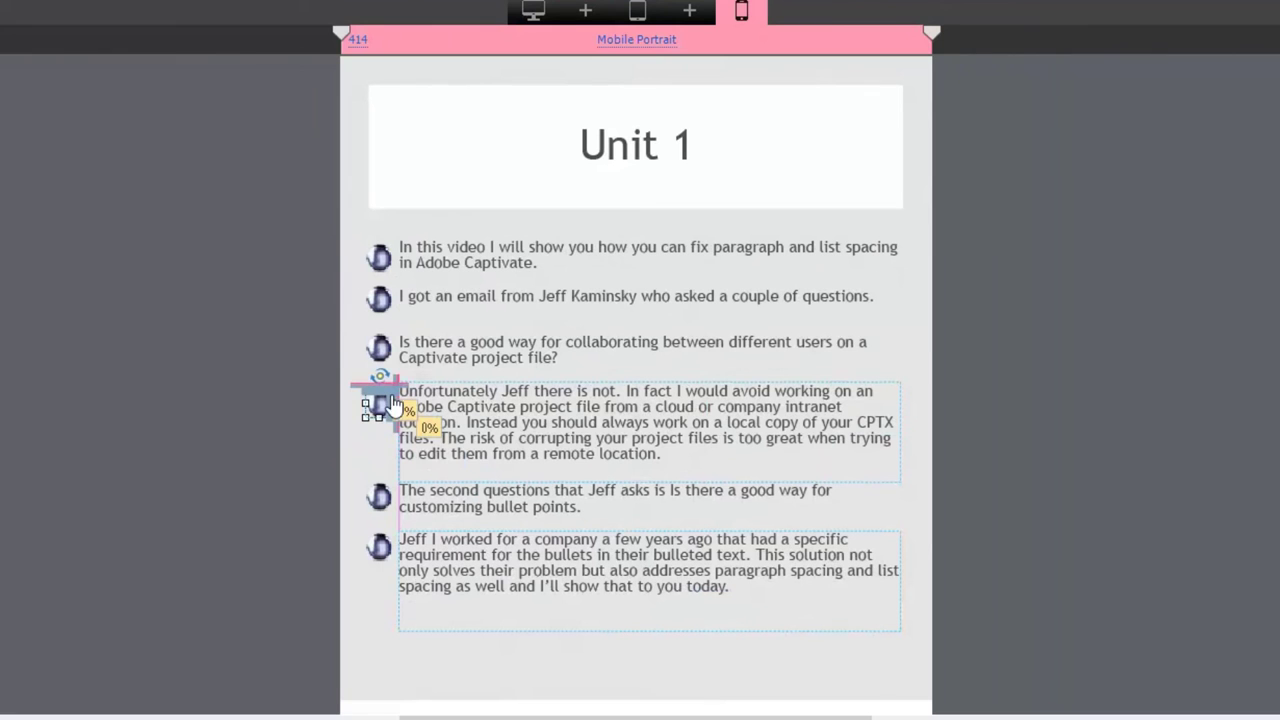
click(533, 12)
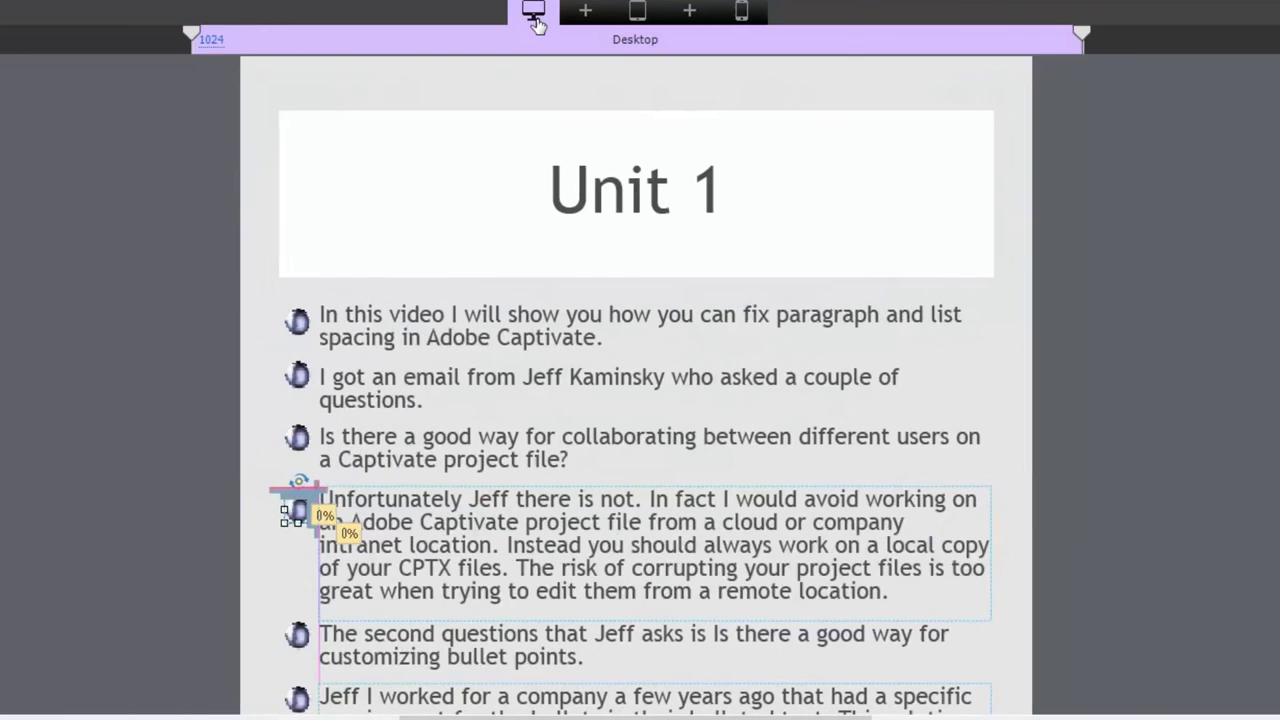